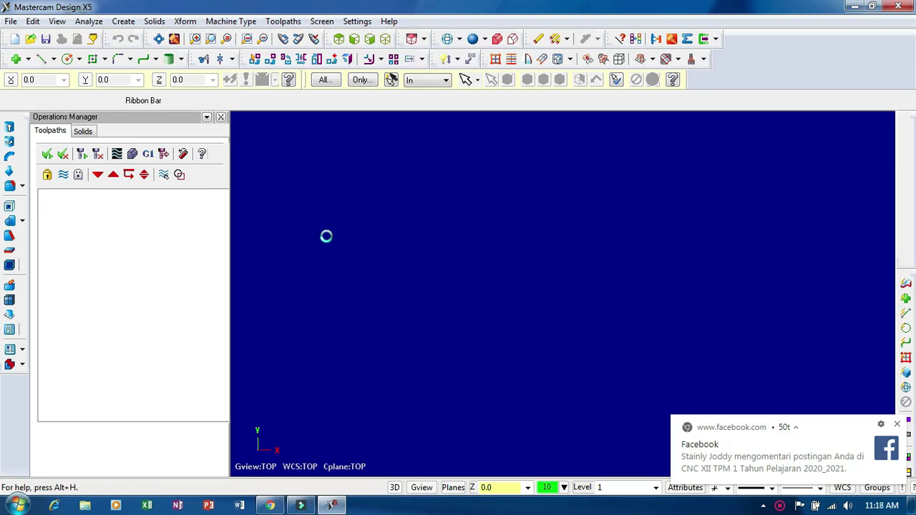
- Dismiss the desktop notification and display the coordinate axes in the drawing area
{"action": "left_click", "coordinate": [897, 424]}
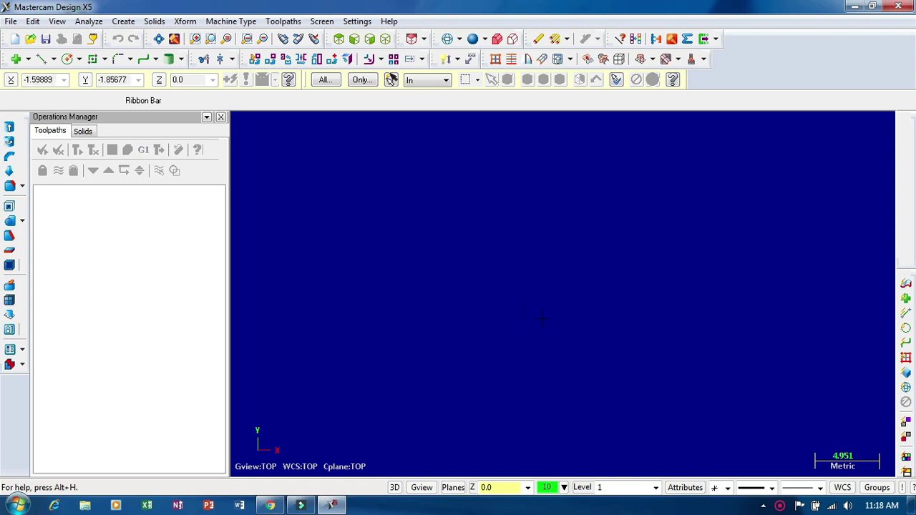
{"action": "key", "text": "F9"}
{"action": "key", "text": "F9"}
{"action": "key", "text": "F9"}
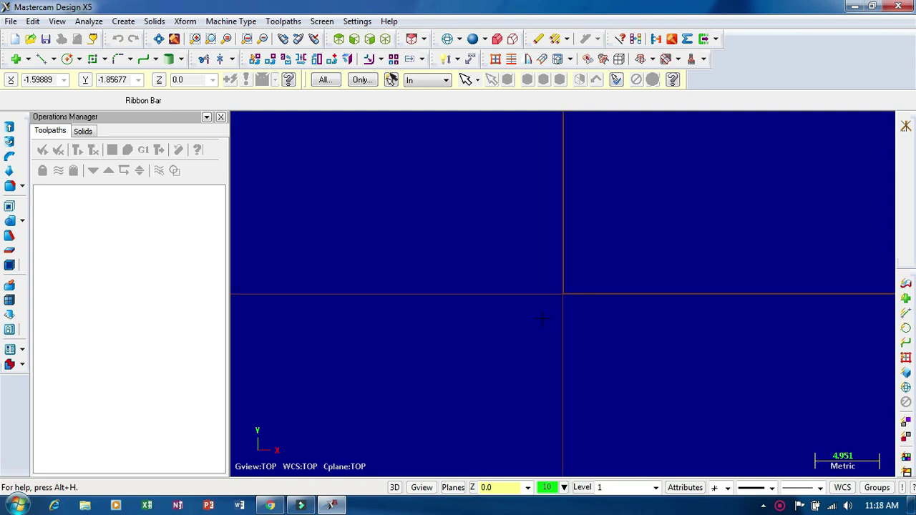
{"action": "key", "text": "F9"}
{"action": "key", "text": "F9"}
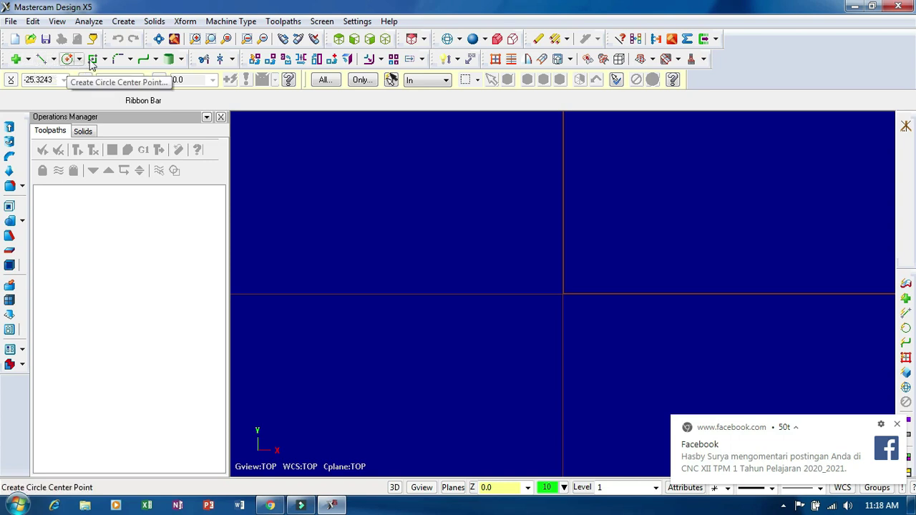
- Draw a horizontal line from the origin with a length of 100 mm and an angle of 0 degrees
{"action": "left_click", "coordinate": [53, 60]}
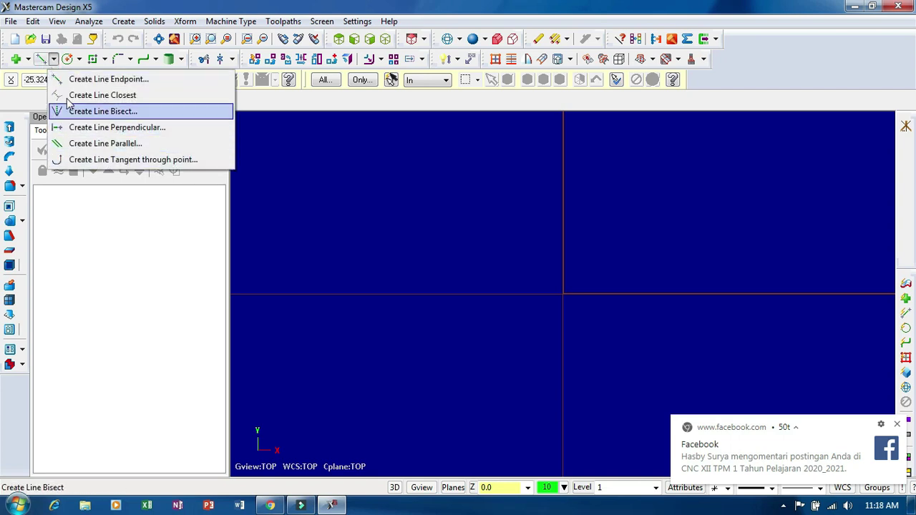
{"action": "left_click", "coordinate": [109, 79]}
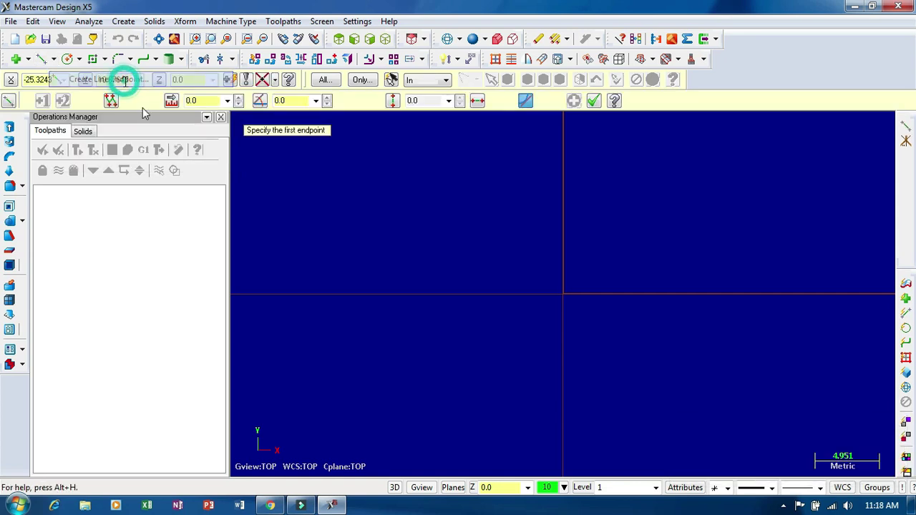
{"action": "left_click", "coordinate": [563, 295]}
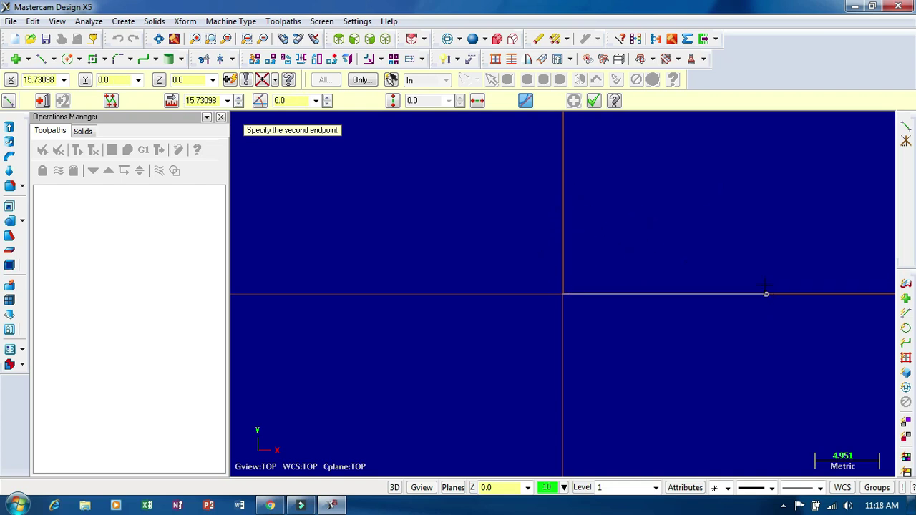
{"action": "left_click", "coordinate": [371, 145]}
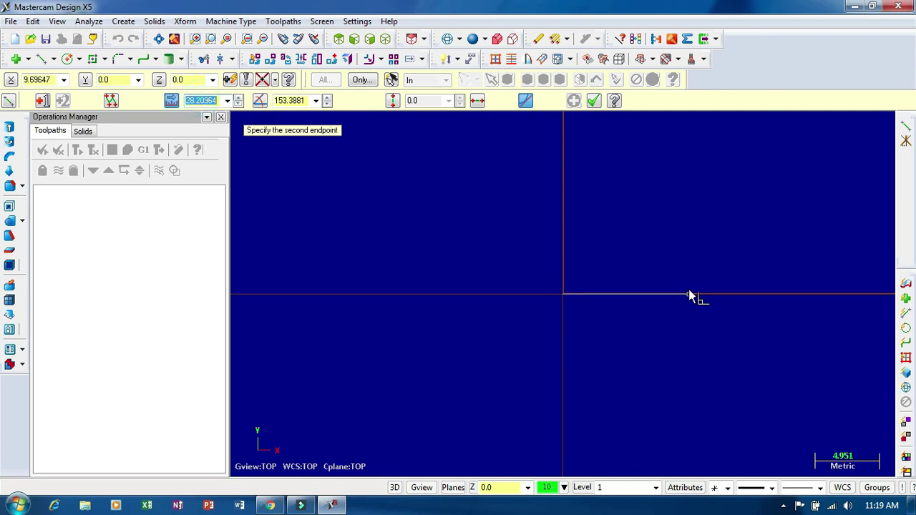
{"action": "type", "text": "100"}
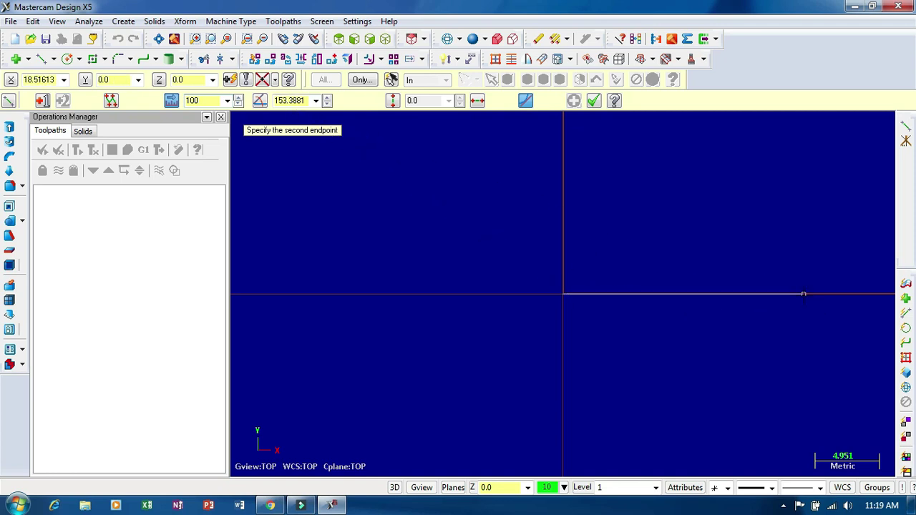
{"action": "key", "text": "Tab"}
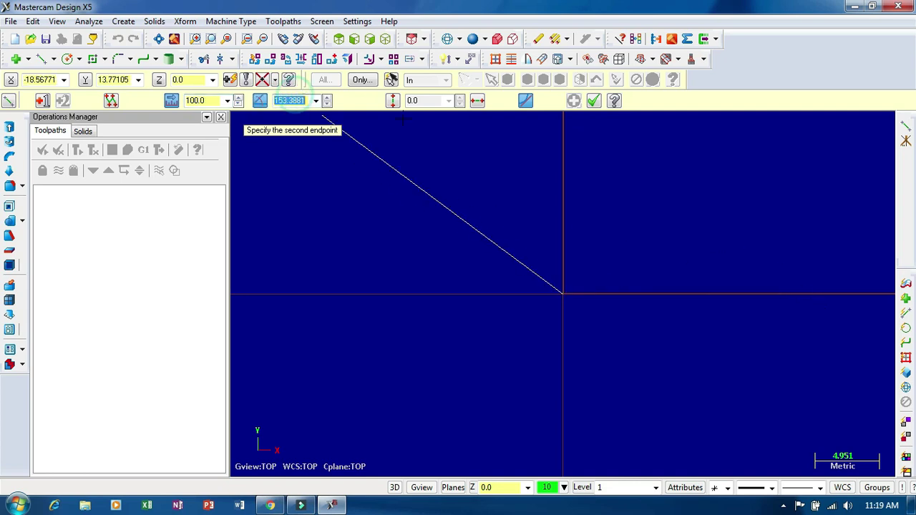
{"action": "type", "text": "0"}
{"action": "key", "text": "Return"}
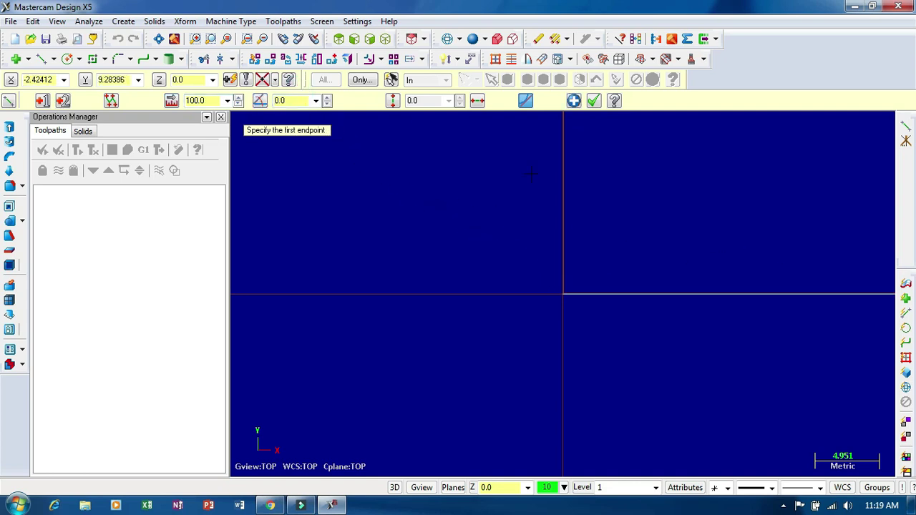
- Draw a 100 mm vertical line upward from the free endpoint of the horizontal base line
{"action": "scroll", "coordinate": [849, 326], "scroll_direction": "down", "scroll_amount": 1}
{"action": "scroll", "coordinate": [849, 326], "scroll_direction": "up", "scroll_amount": 1}
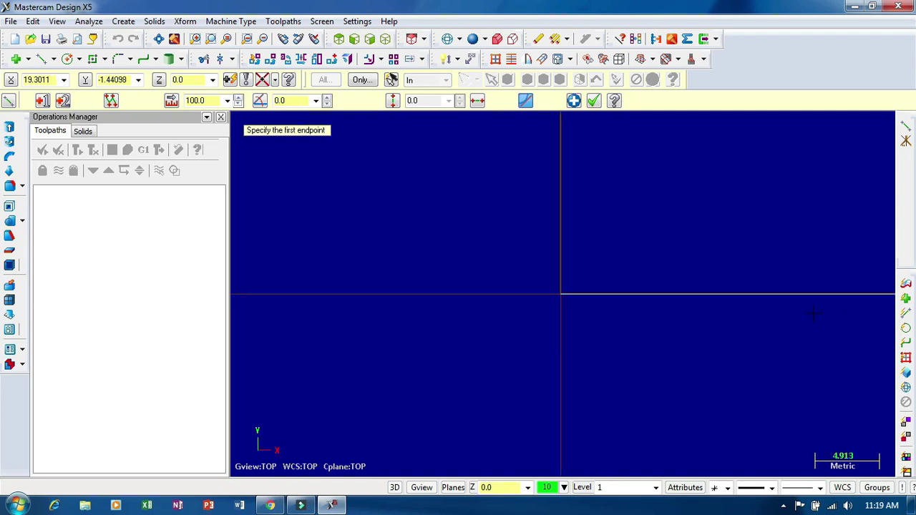
{"action": "left_click", "coordinate": [159, 40]}
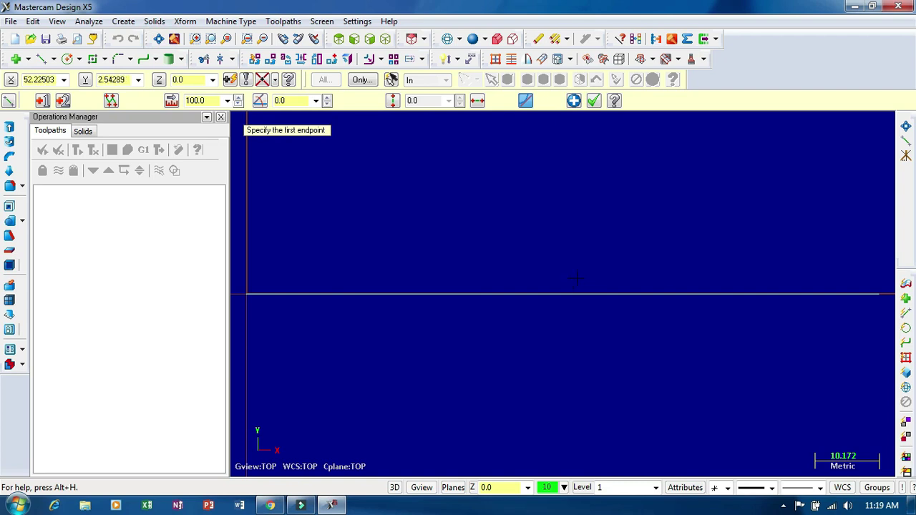
{"action": "scroll", "coordinate": [577, 278], "scroll_direction": "down", "scroll_amount": 2}
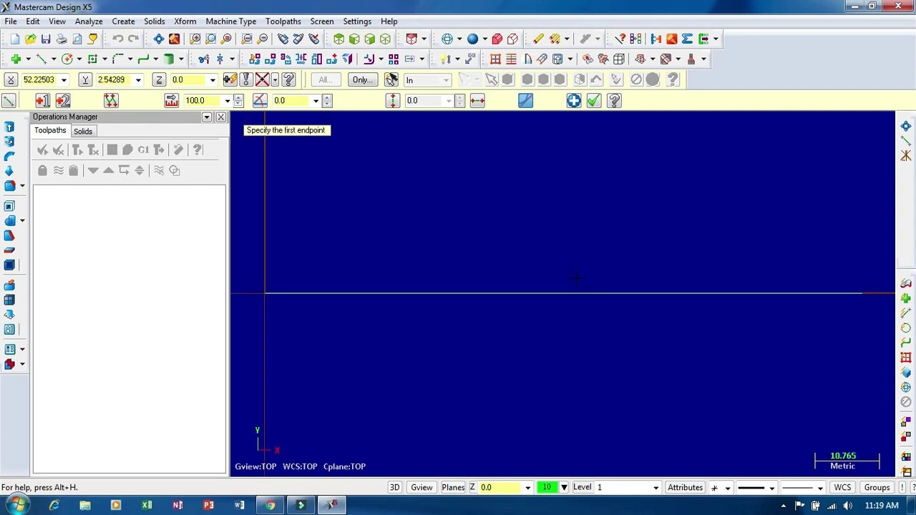
{"action": "scroll", "coordinate": [577, 279], "scroll_direction": "up", "scroll_amount": 1}
{"action": "scroll", "coordinate": [577, 279], "scroll_direction": "down", "scroll_amount": 2}
{"action": "scroll", "coordinate": [577, 279], "scroll_direction": "up", "scroll_amount": 2}
{"action": "scroll", "coordinate": [577, 278], "scroll_direction": "down", "scroll_amount": 2}
{"action": "scroll", "coordinate": [577, 278], "scroll_direction": "down", "scroll_amount": 4}
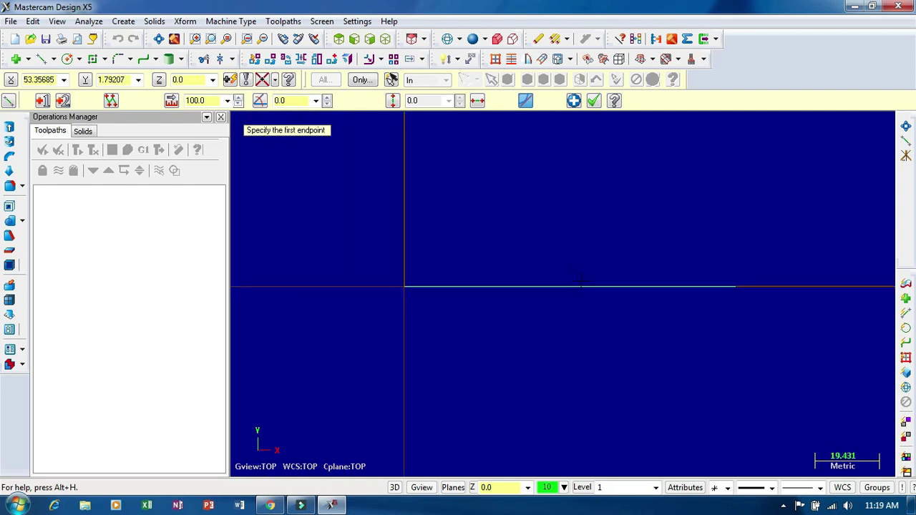
{"action": "scroll", "coordinate": [604, 213], "scroll_direction": "up", "scroll_amount": 2}
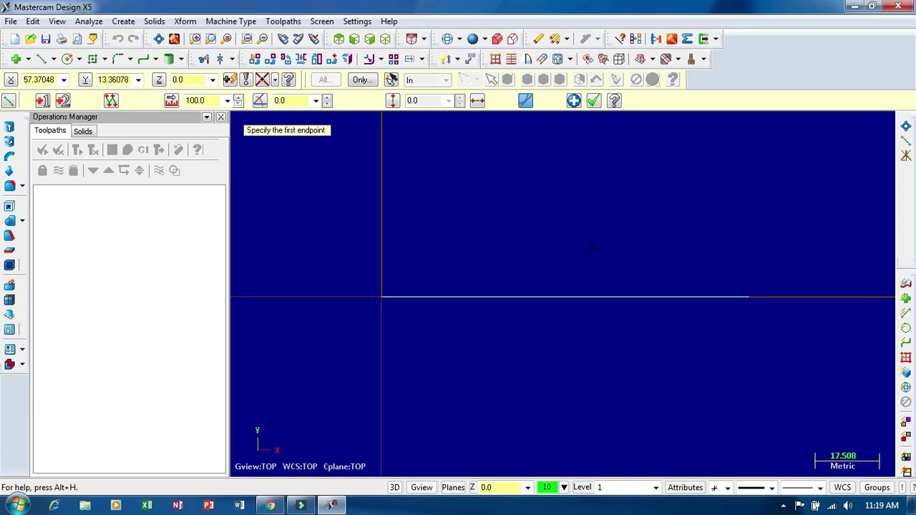
{"action": "scroll", "coordinate": [592, 249], "scroll_direction": "down", "scroll_amount": 2}
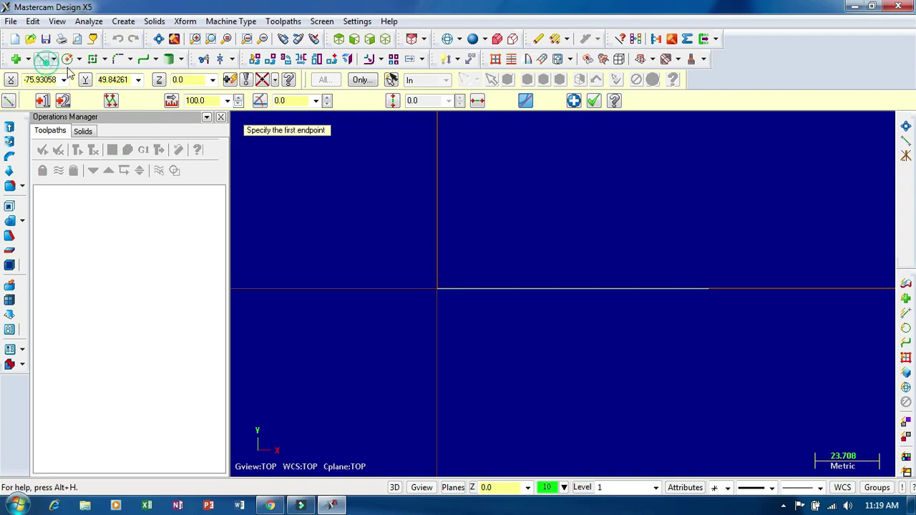
{"action": "left_click", "coordinate": [709, 289]}
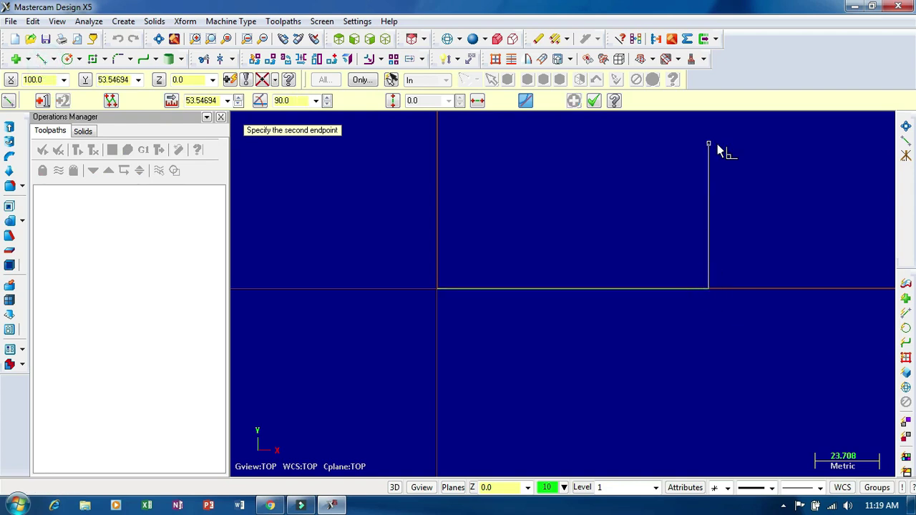
{"action": "left_click", "coordinate": [204, 101]}
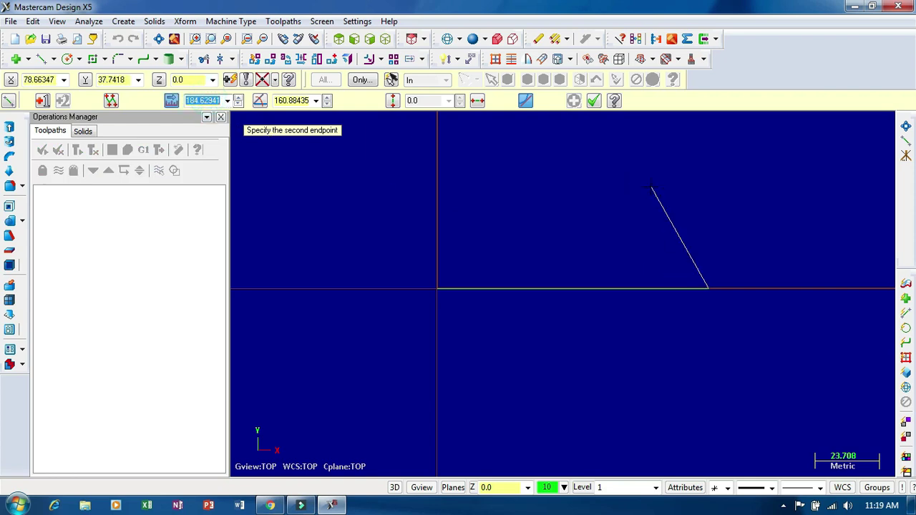
{"action": "type", "text": "100"}
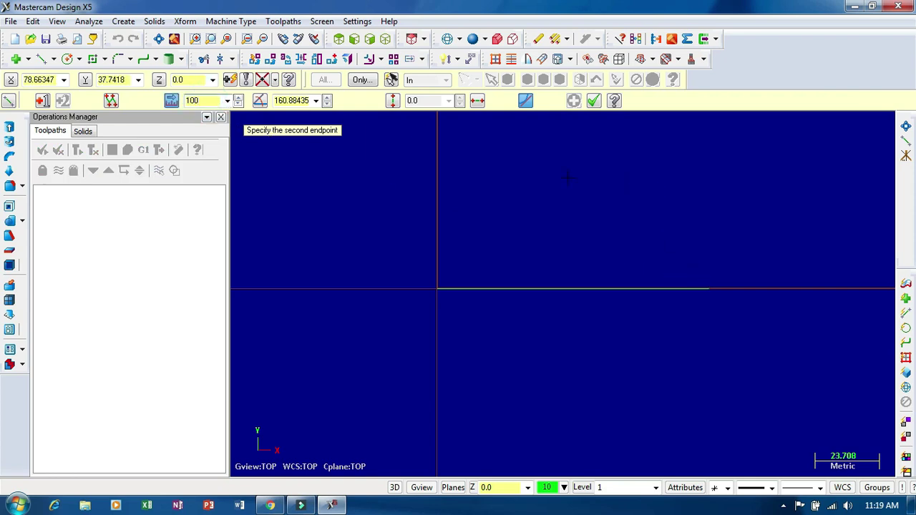
{"action": "key", "text": "Tab"}
{"action": "type", "text": "1"}
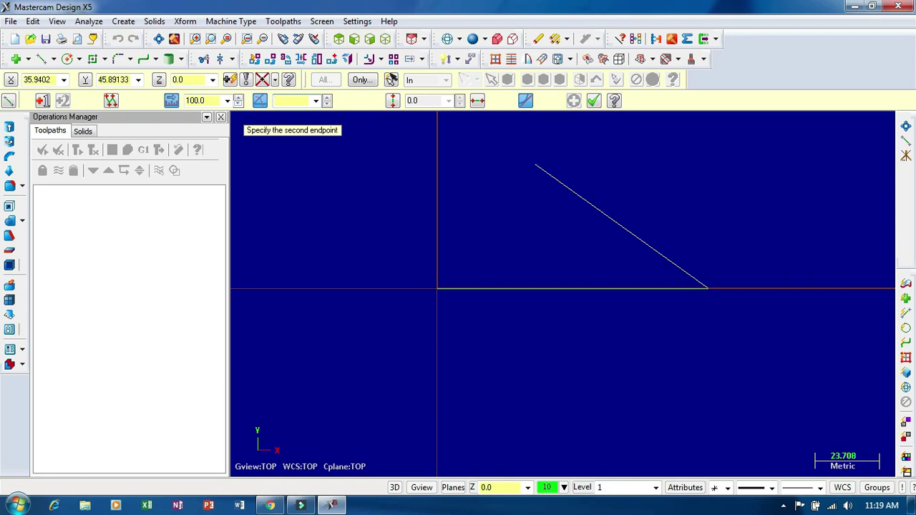
{"action": "key", "text": "Return"}
- Draw a horizontal line from the vertical line's upper endpoint across the Y axis, and a vertical line about 110 mm long upward from the origin
{"action": "scroll", "coordinate": [617, 447], "scroll_direction": "down", "scroll_amount": 3}
{"action": "scroll", "coordinate": [620, 442], "scroll_direction": "up", "scroll_amount": 1}
{"action": "left_click", "coordinate": [677, 174]}
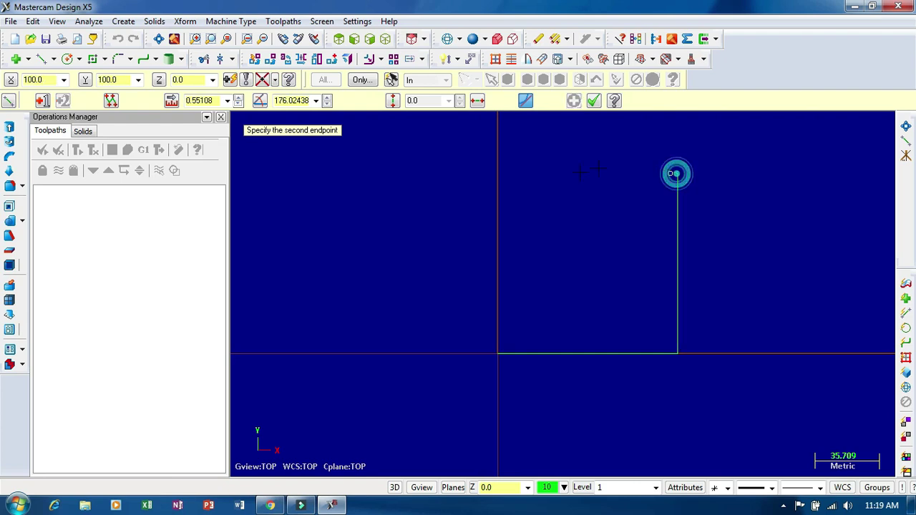
{"action": "left_click", "coordinate": [411, 174]}
{"action": "left_click", "coordinate": [498, 353]}
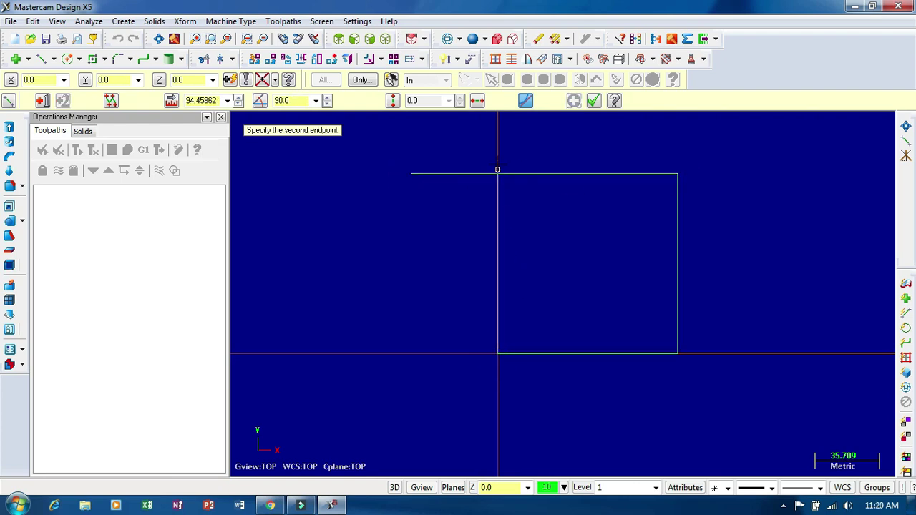
{"action": "left_click", "coordinate": [498, 156]}
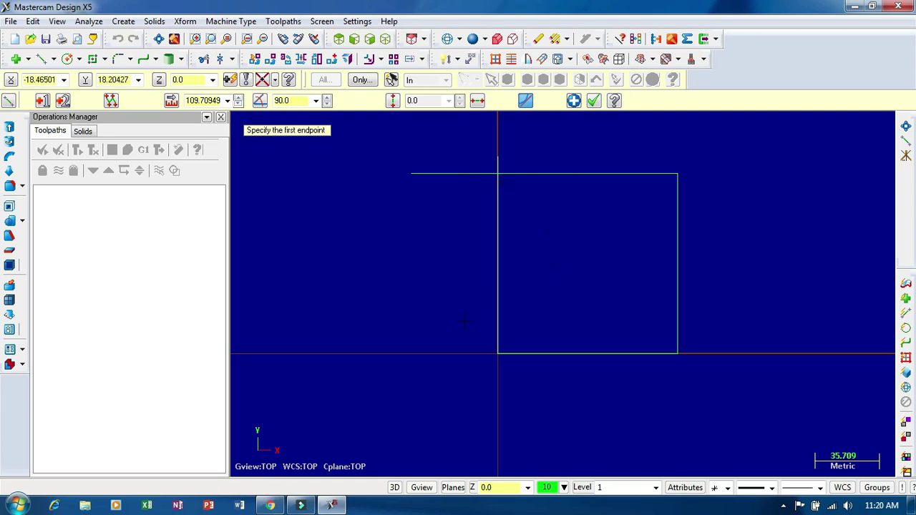
{"action": "left_click", "coordinate": [594, 101]}
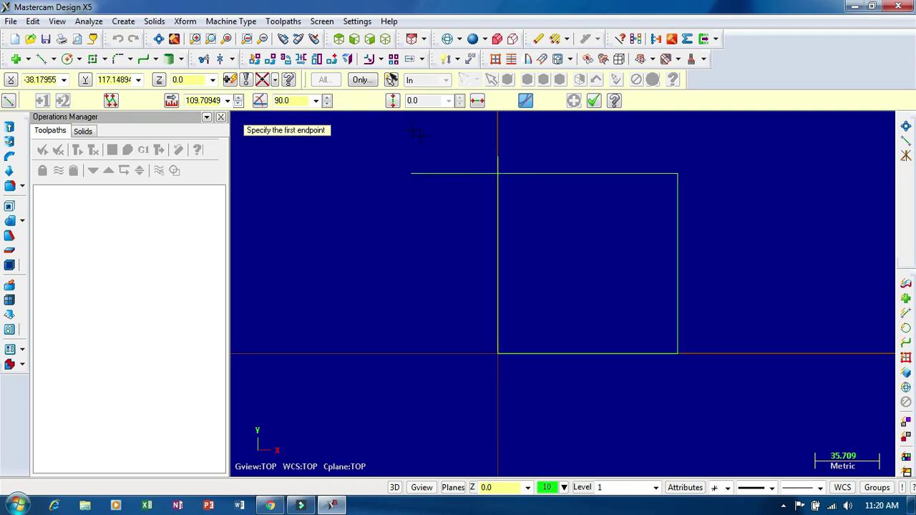
- Trim the overhanging ends where the upper horizontal line crosses the line on the Y axis, using Divide / Delete
{"action": "left_click", "coordinate": [204, 60]}
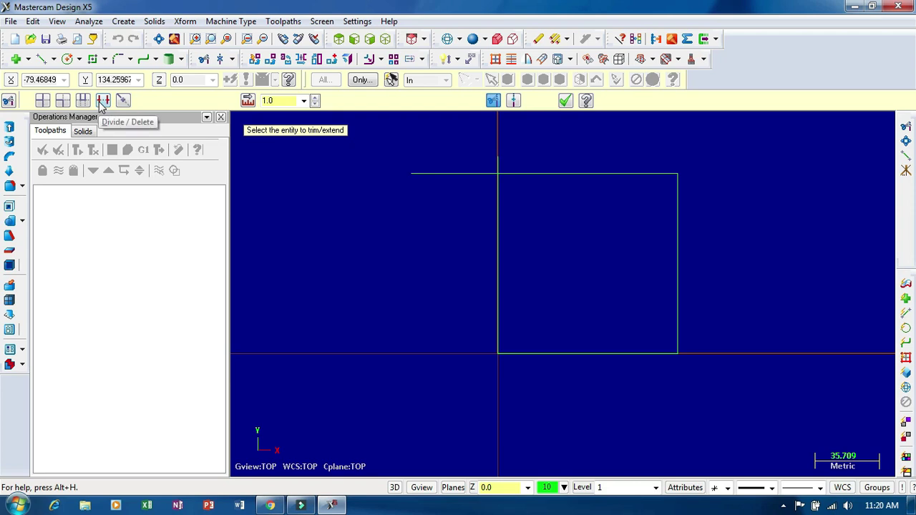
{"action": "left_click", "coordinate": [102, 101]}
{"action": "left_click", "coordinate": [451, 174]}
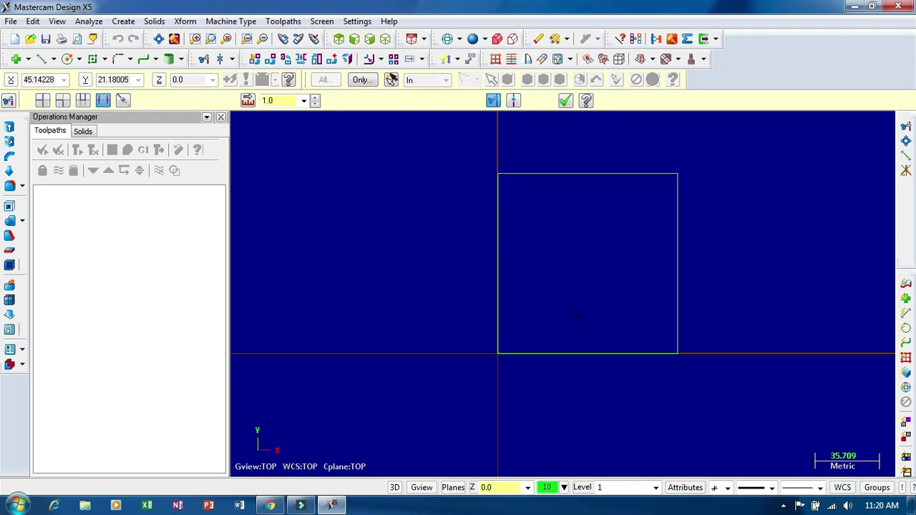
- Remove the square's right and upper sides with Divide / Delete, and dismiss the desktop notification
{"action": "left_click", "coordinate": [678, 217]}
{"action": "left_click", "coordinate": [614, 174]}
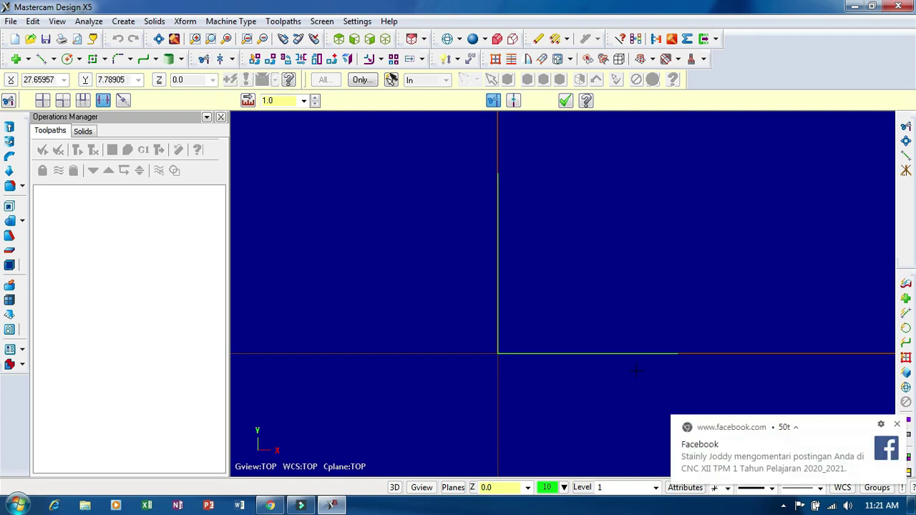
{"action": "left_click", "coordinate": [897, 426]}
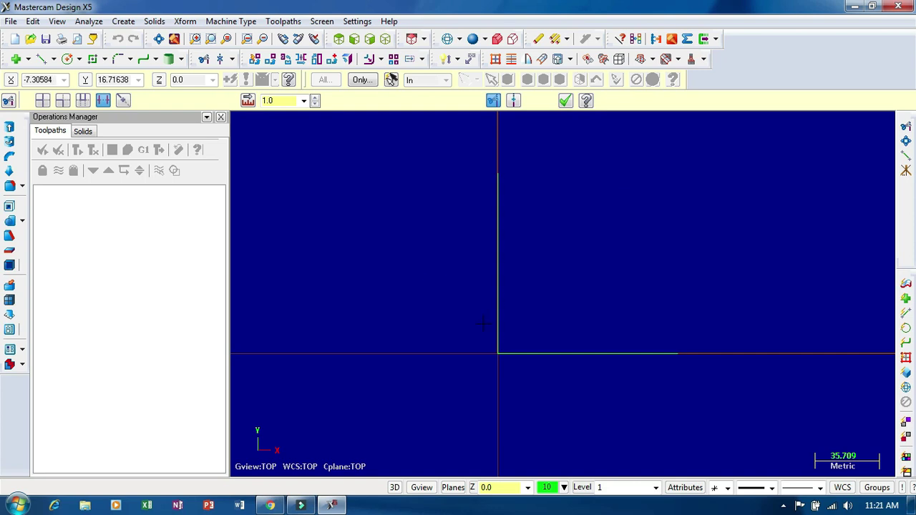
- Draw a line about 170 mm long from the origin at an angle of 30 degrees
{"action": "left_click", "coordinate": [41, 61]}
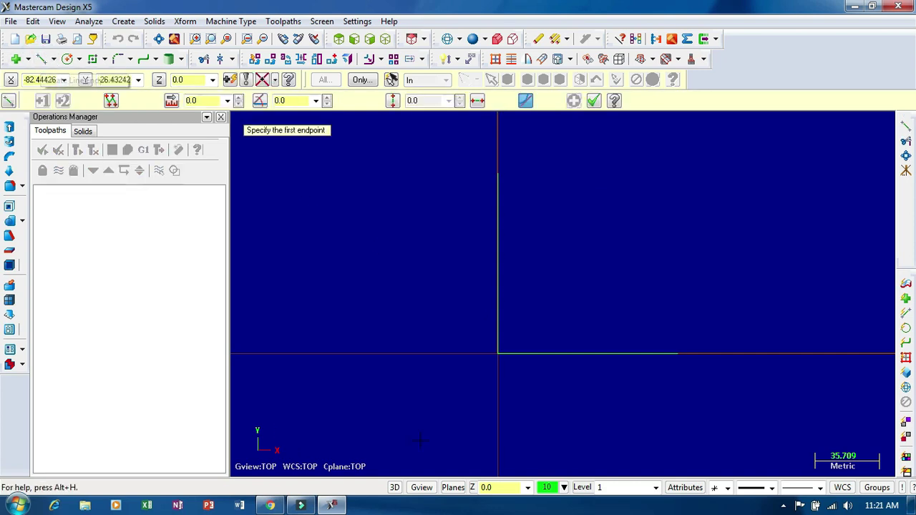
{"action": "left_click", "coordinate": [504, 357]}
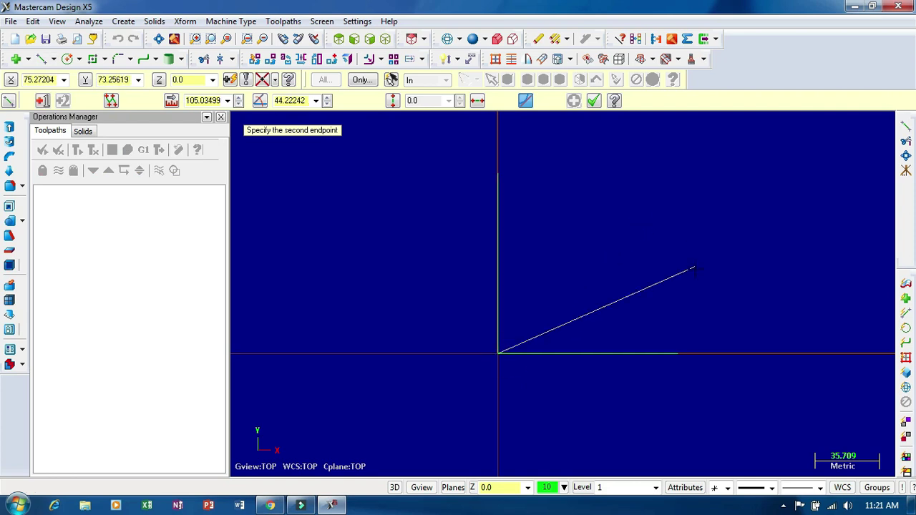
{"action": "left_click", "coordinate": [292, 101]}
{"action": "type", "text": "30"}
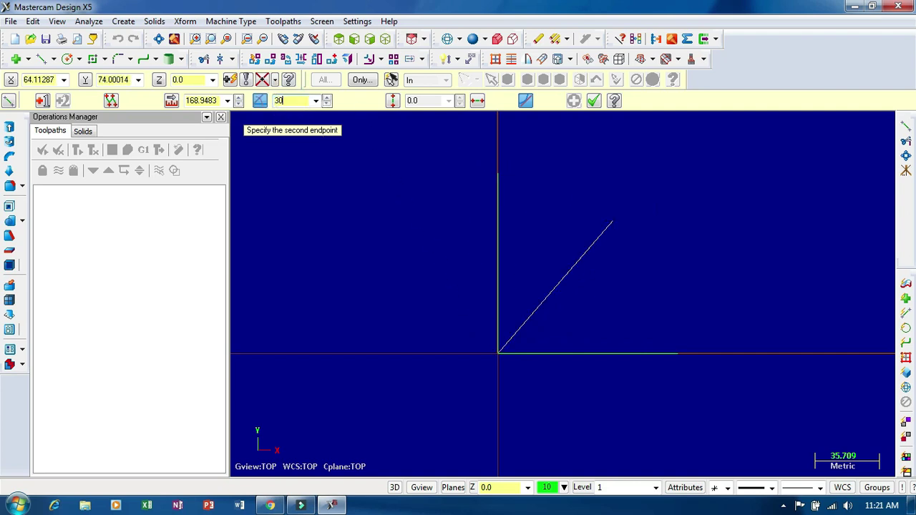
{"action": "key", "text": "Return"}
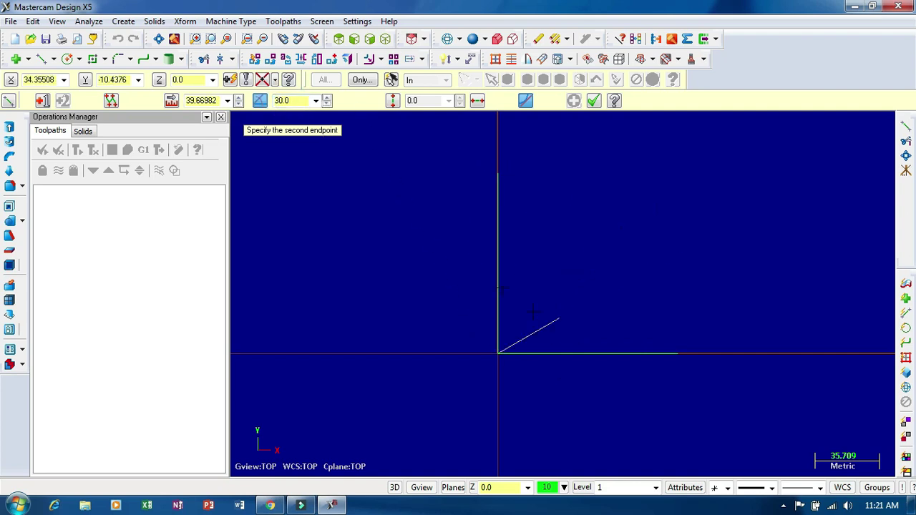
{"action": "left_click", "coordinate": [741, 202]}
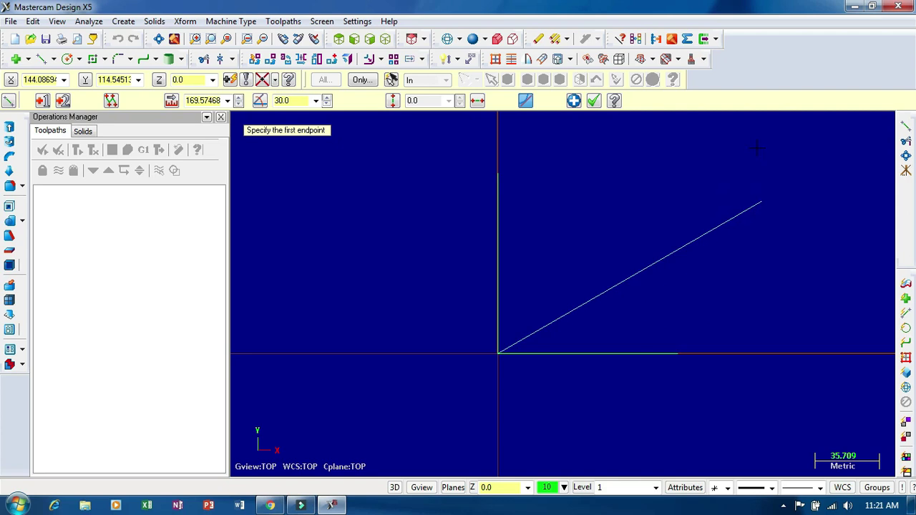
{"action": "key", "text": "Return"}
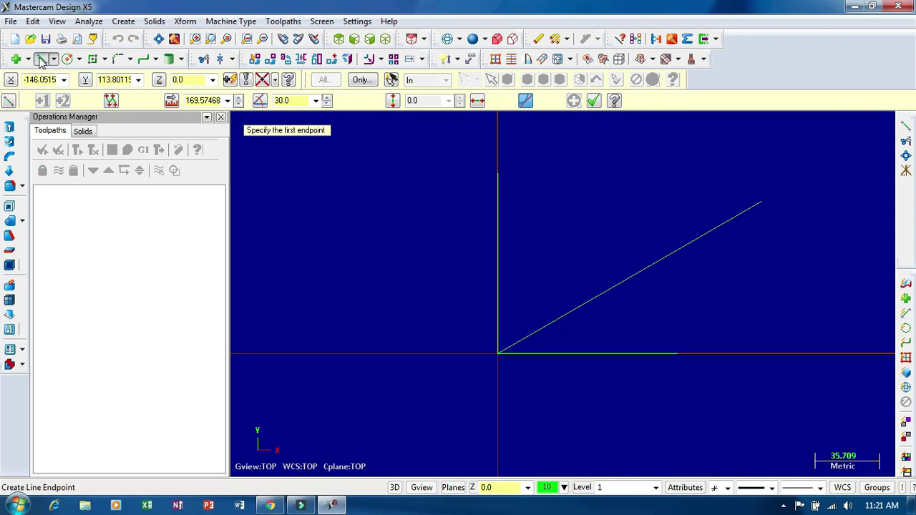
{"action": "left_click", "coordinate": [678, 354]}
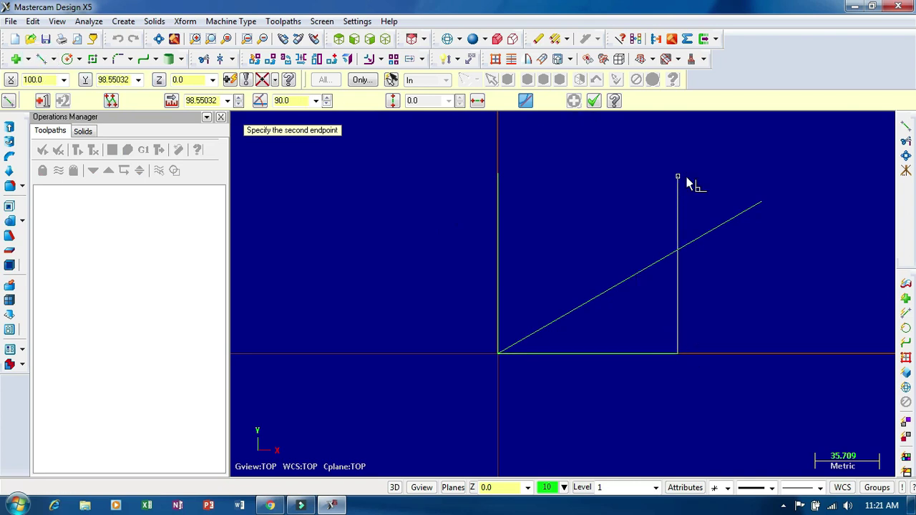
{"action": "left_click", "coordinate": [194, 102]}
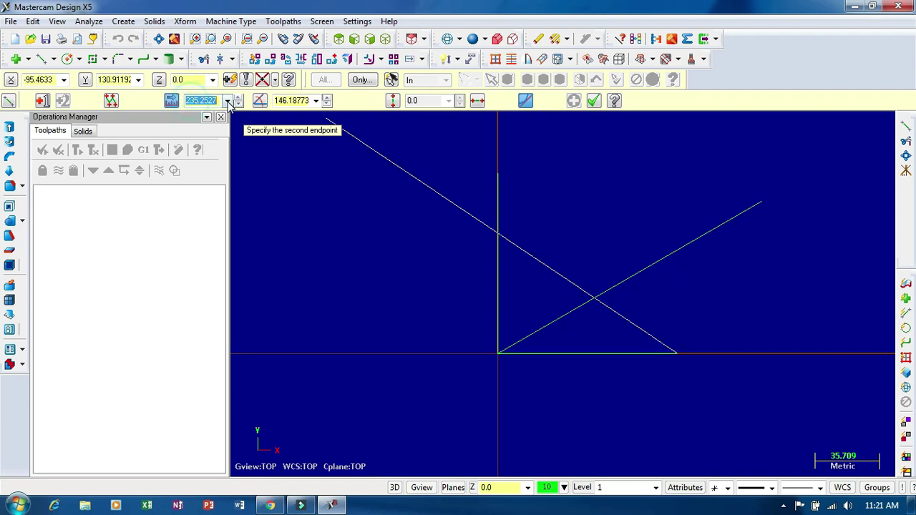
{"action": "type", "text": "100"}
{"action": "key", "text": "Return"}
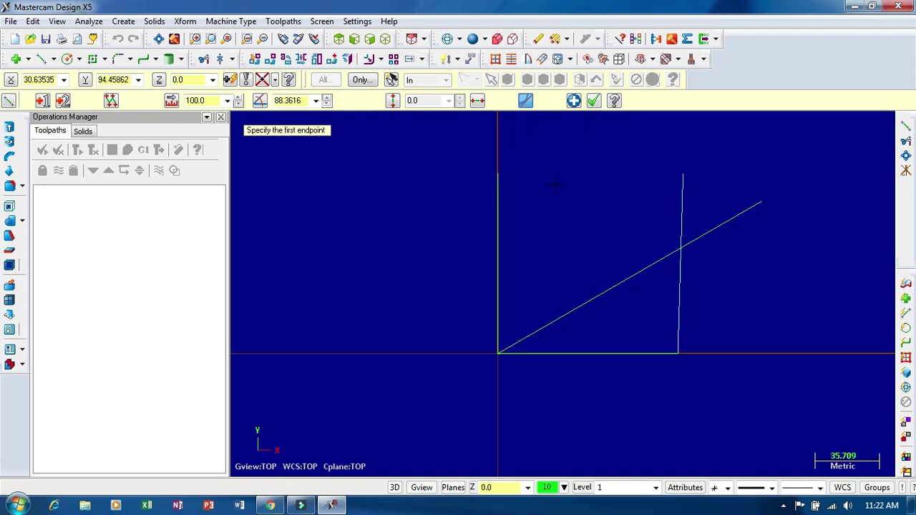
{"action": "left_click", "coordinate": [593, 101]}
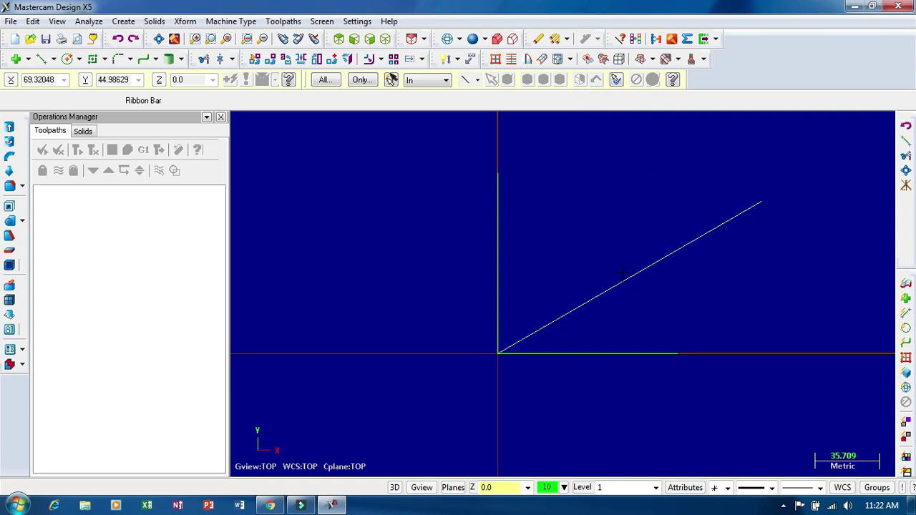
- Draw a vertical line 100 mm long upward from the far endpoint of the horizontal line on the X axis
{"action": "left_click", "coordinate": [41, 58]}
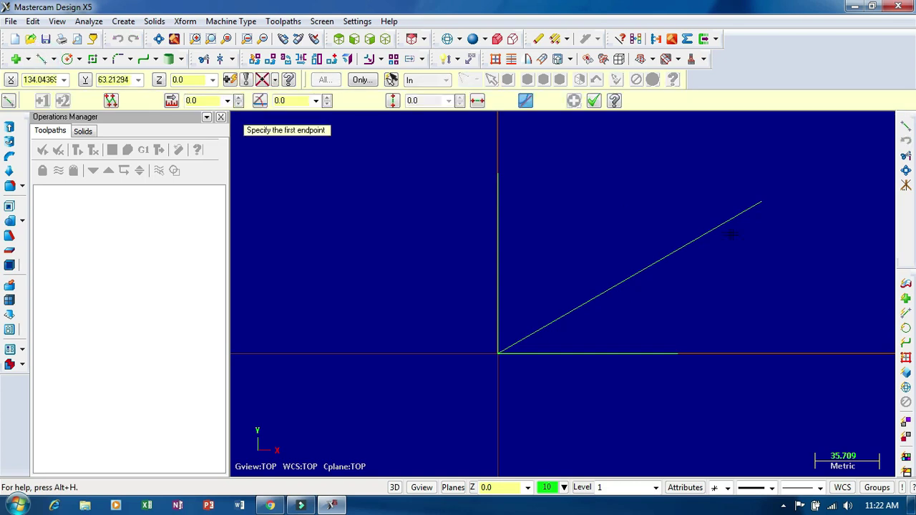
{"action": "left_click", "coordinate": [678, 353]}
{"action": "left_click", "coordinate": [678, 159]}
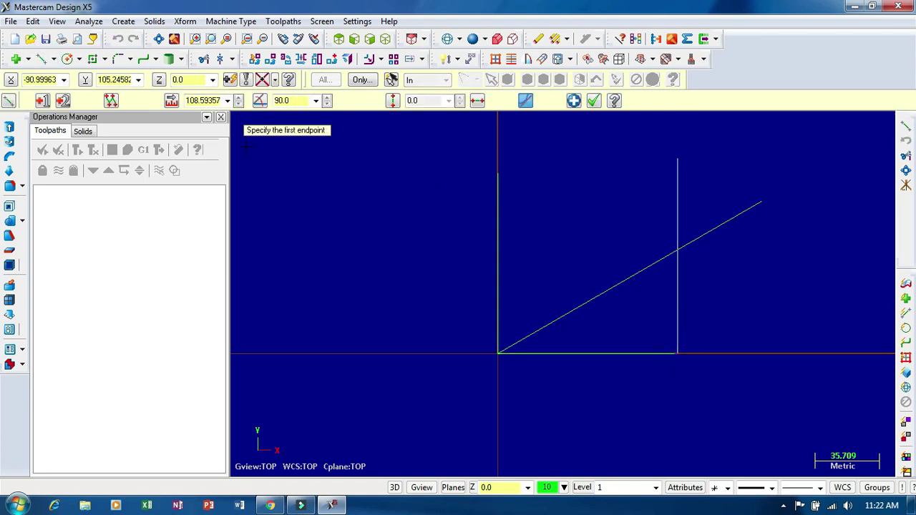
{"action": "type", "text": "100"}
{"action": "key", "text": "Return"}
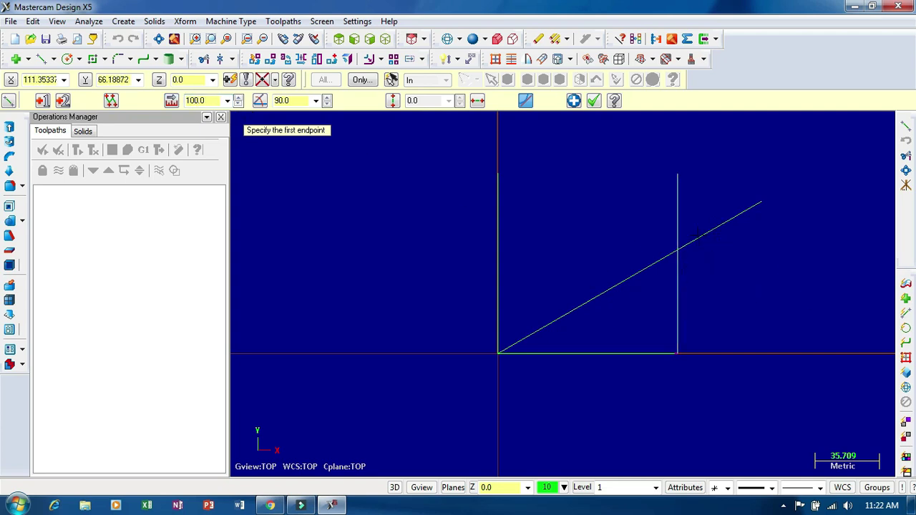
- Set the new vertical line's length to 50 mm and finish the line
{"action": "left_click", "coordinate": [211, 100]}
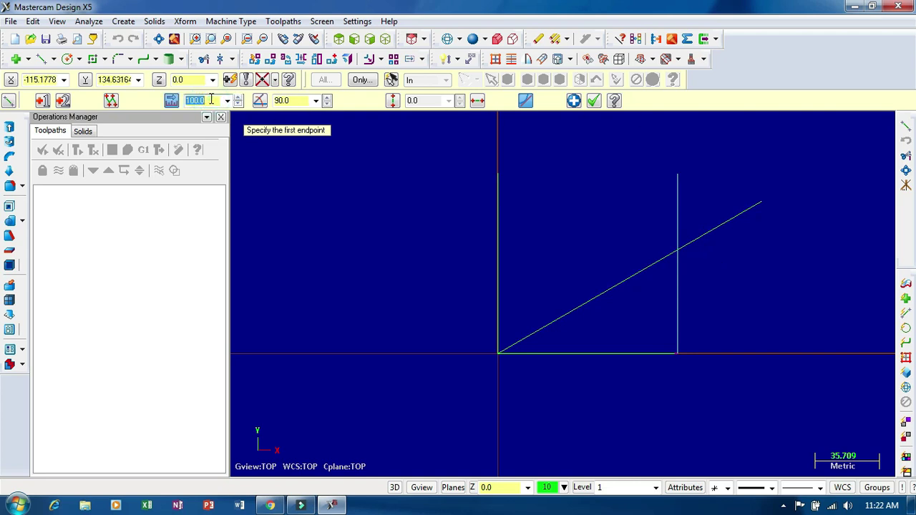
{"action": "type", "text": "50"}
{"action": "key", "text": "Return"}
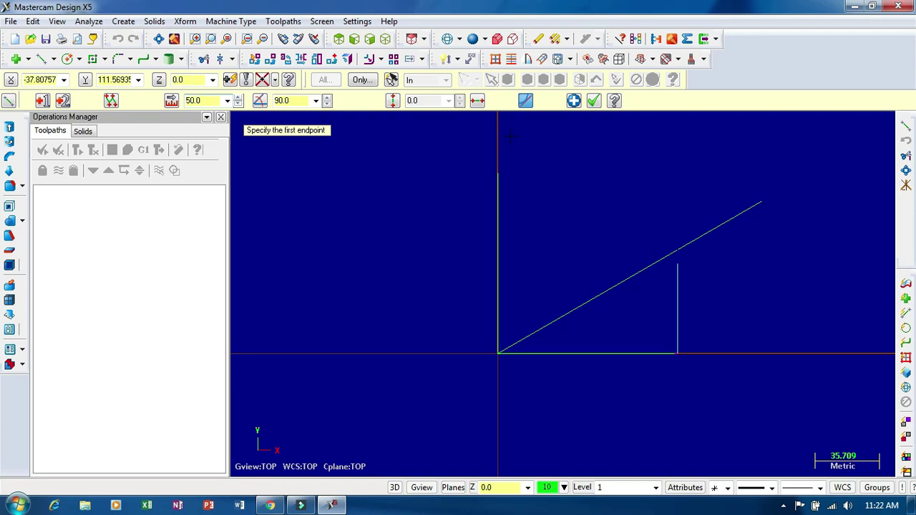
{"action": "left_click", "coordinate": [595, 102]}
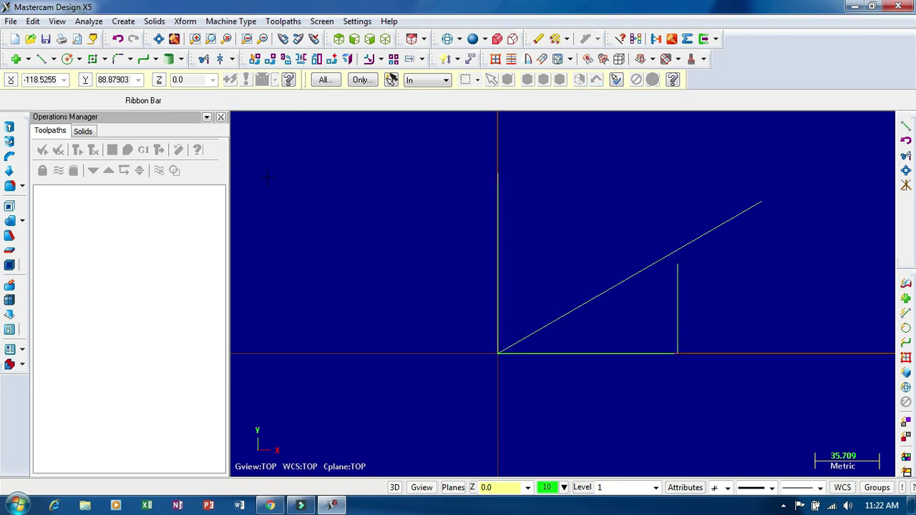
- Draw a circle with a radius of 6 mm centred on the short vertical line's upper endpoint
{"action": "left_click", "coordinate": [66, 58]}
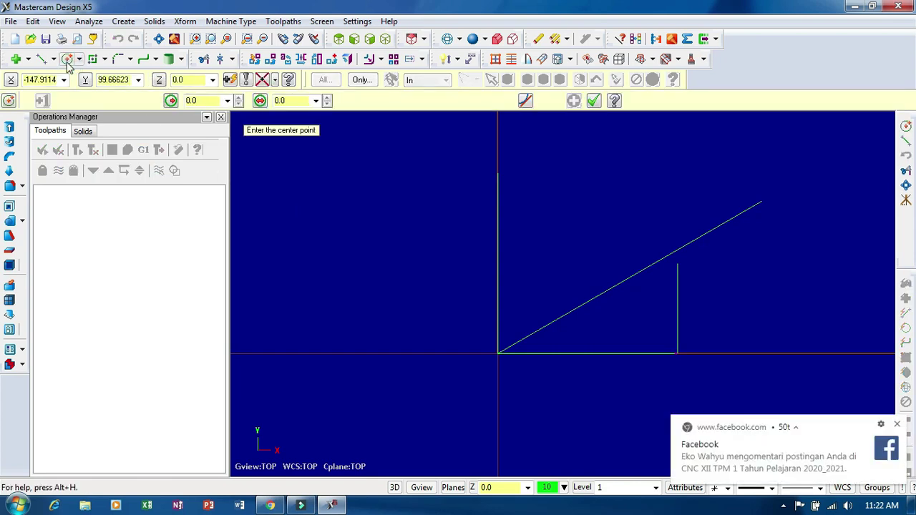
{"action": "left_click", "coordinate": [678, 264]}
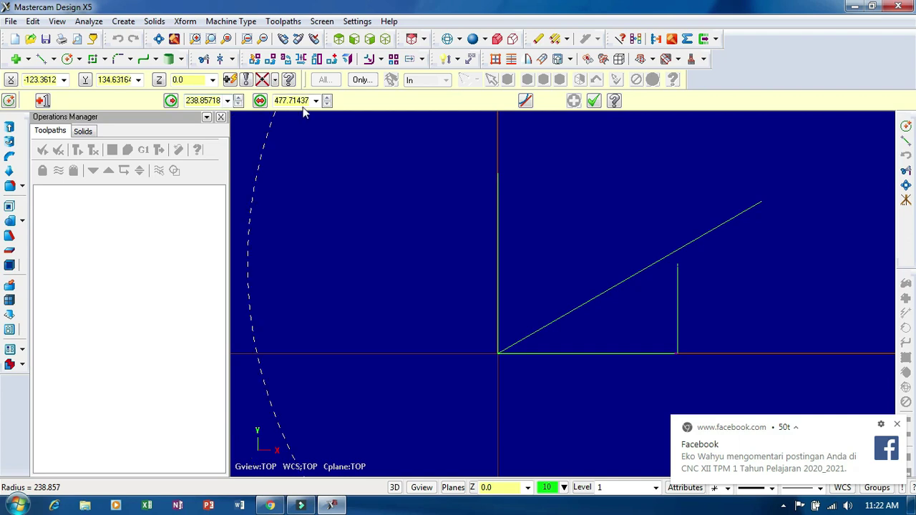
{"action": "left_click", "coordinate": [215, 101]}
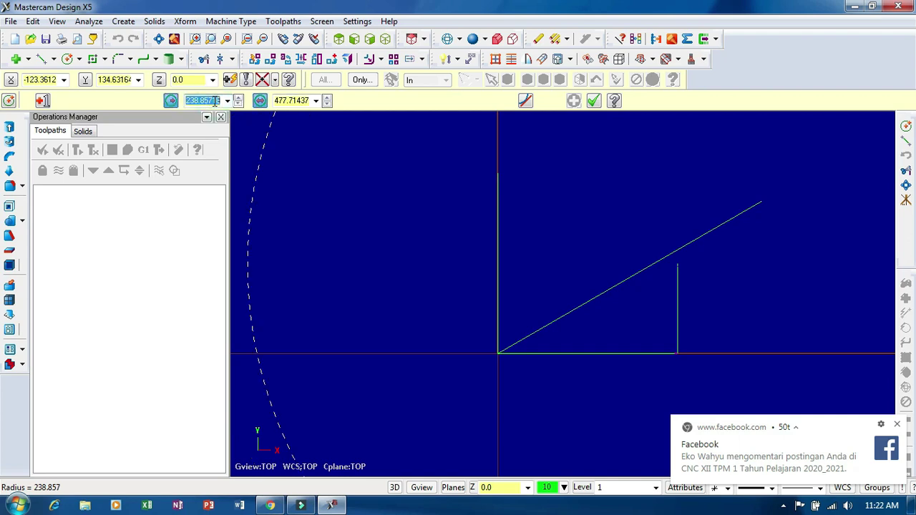
{"action": "type", "text": "6"}
{"action": "key", "text": "Return"}
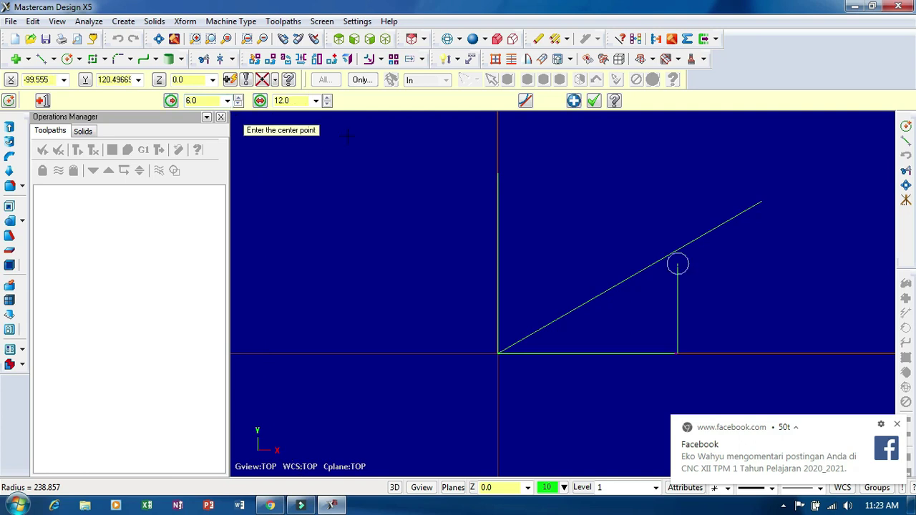
- Set the circle's radius to 7 mm
{"action": "scroll", "coordinate": [696, 228], "scroll_direction": "up", "scroll_amount": 5}
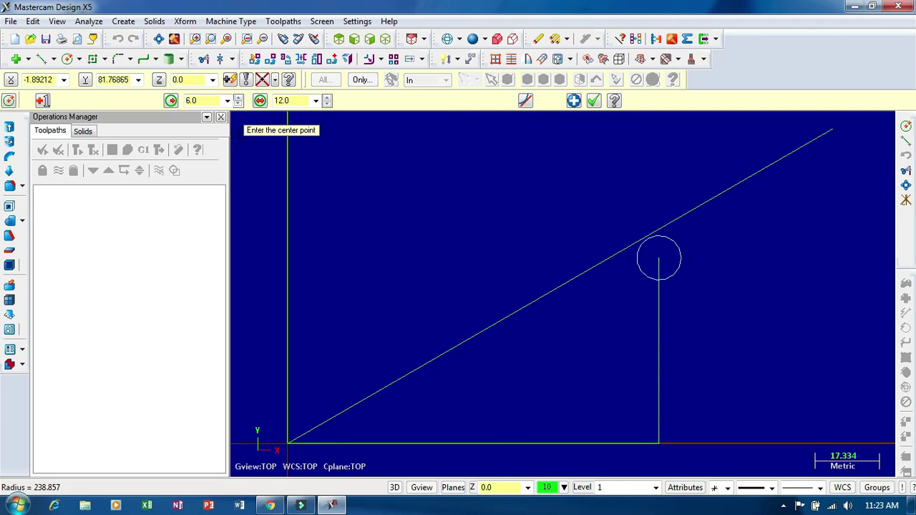
{"action": "left_click", "coordinate": [207, 101]}
{"action": "type", "text": "7"}
{"action": "key", "text": "Return"}
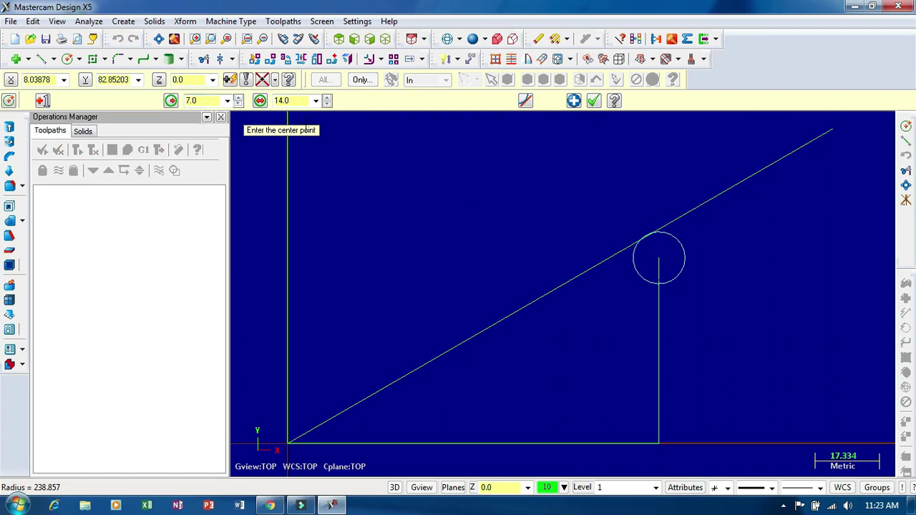
- Set the circle's diameter to 16 mm and fix the circle in place
{"action": "left_click", "coordinate": [296, 101]}
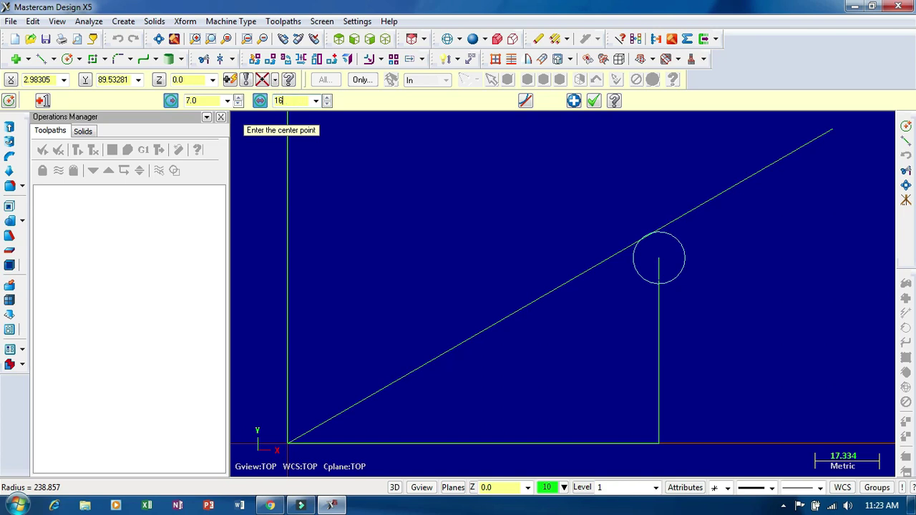
{"action": "type", "text": "16"}
{"action": "key", "text": "Return"}
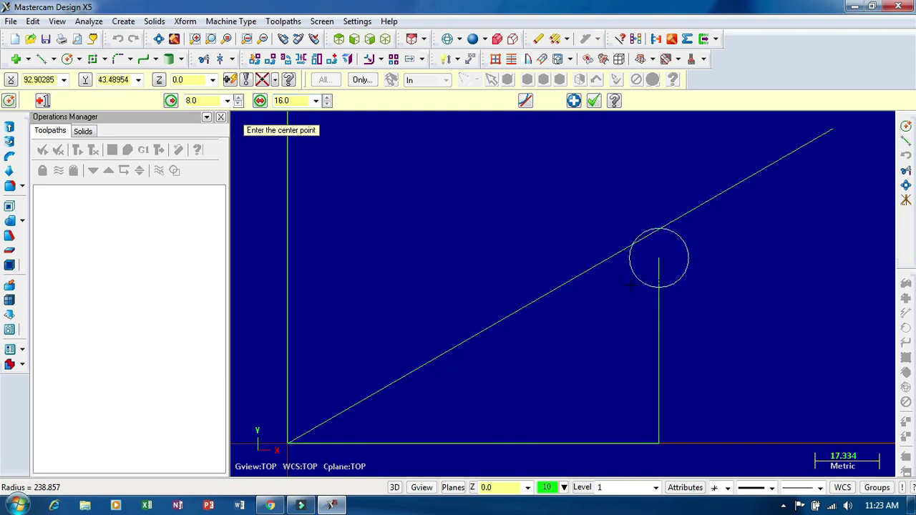
{"action": "key", "text": "Return"}
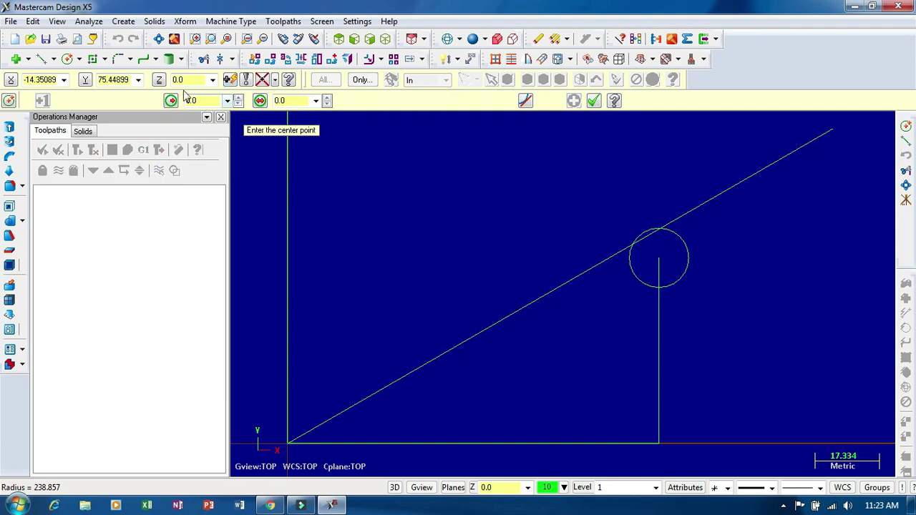
- Create a six-sided polygon above the inclined line, measured to the flats with a radius of about 15 mm
{"action": "left_click", "coordinate": [105, 60]}
{"action": "left_click", "coordinate": [105, 60]}
{"action": "left_click", "coordinate": [104, 61]}
{"action": "left_click", "coordinate": [113, 115]}
{"action": "left_click", "coordinate": [429, 207]}
{"action": "left_click", "coordinate": [471, 244]}
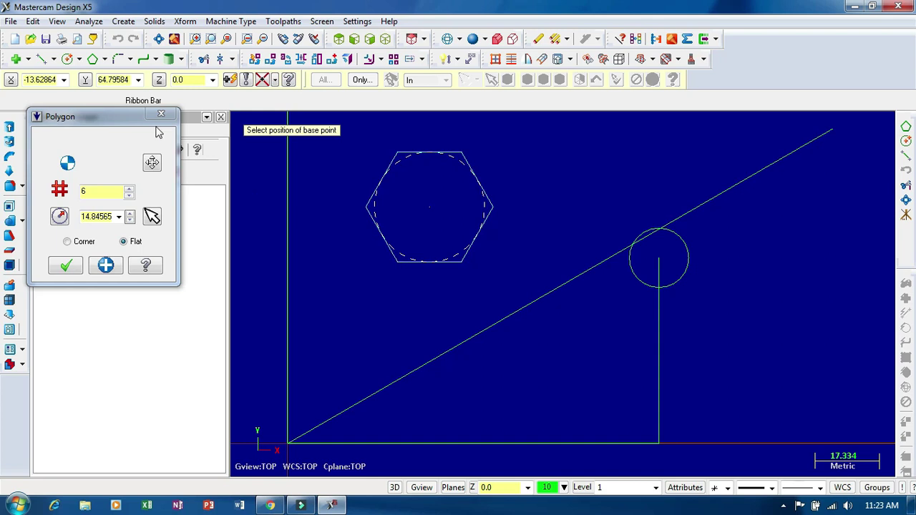
{"action": "left_click", "coordinate": [66, 266]}
- Draw a rectangle about 70 mm wide and 28 mm high across the inclined line, below the hexagon
{"action": "left_click", "coordinate": [104, 60]}
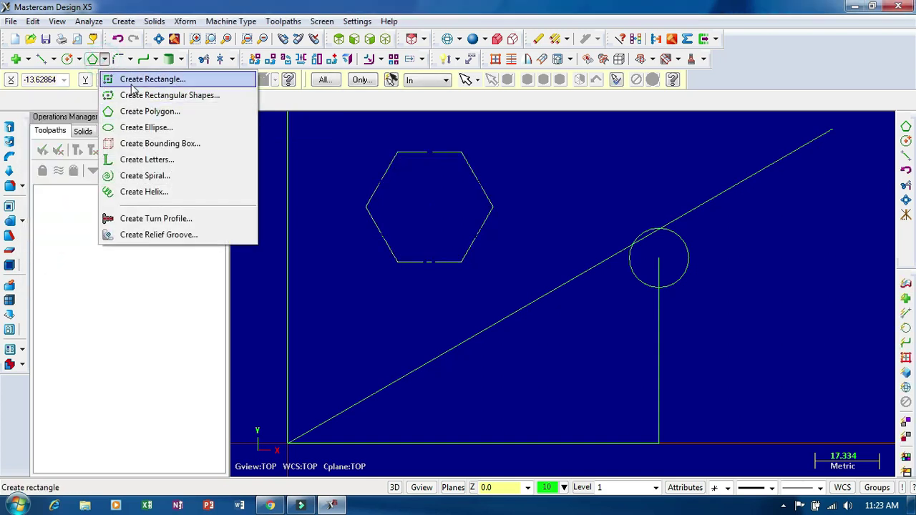
{"action": "left_click", "coordinate": [133, 84]}
{"action": "left_click", "coordinate": [348, 318]}
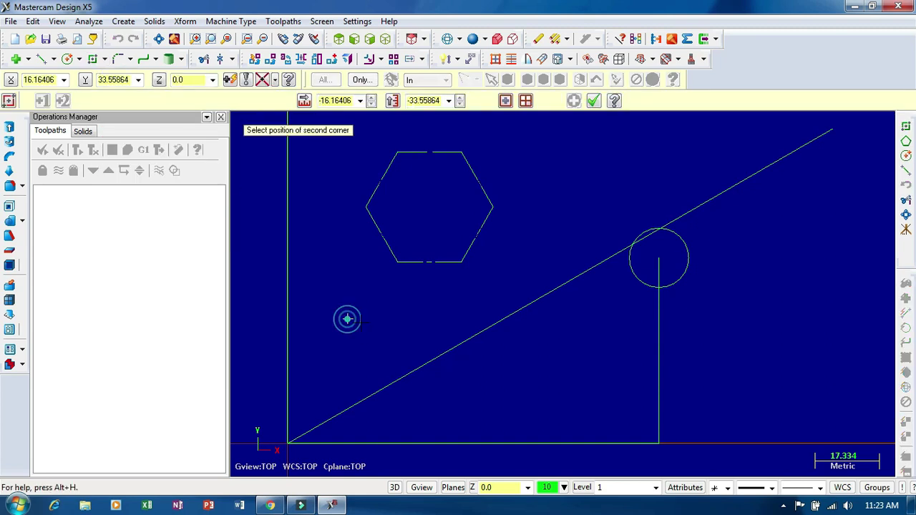
{"action": "left_click", "coordinate": [606, 424]}
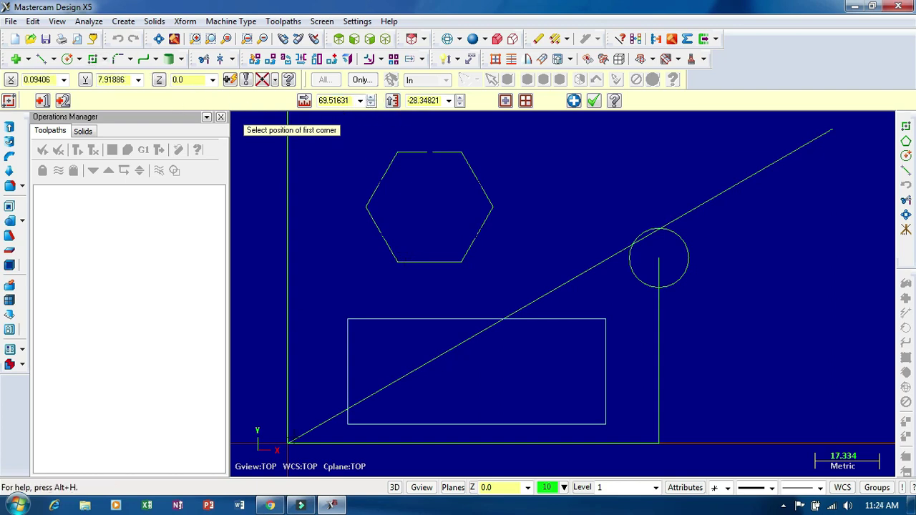
- Draw a 100 by 100 mm square with its first corner at the origin
{"action": "left_click", "coordinate": [289, 443]}
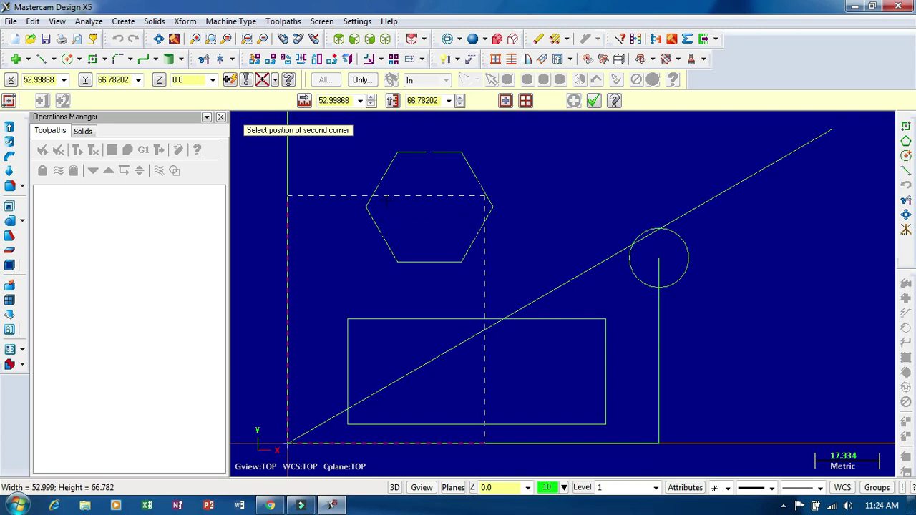
{"action": "left_click", "coordinate": [339, 101]}
{"action": "type", "text": "100"}
{"action": "left_click", "coordinate": [411, 100]}
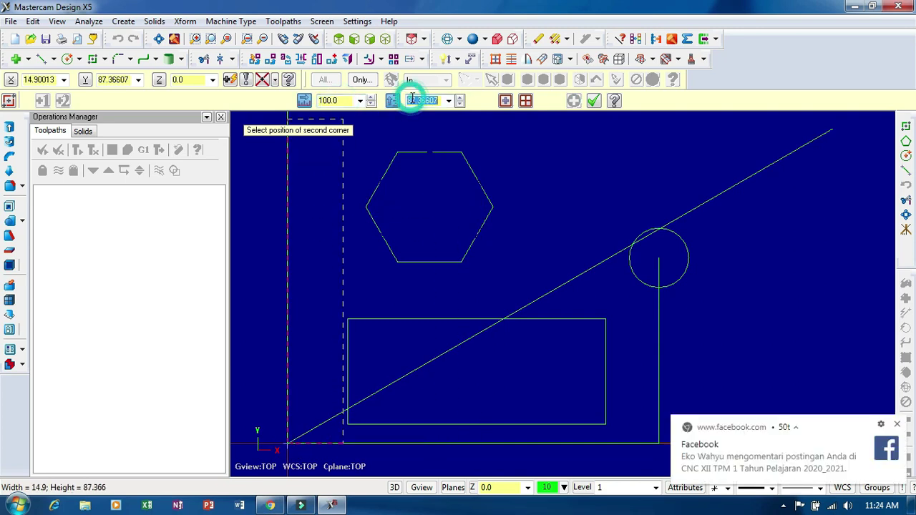
{"action": "type", "text": "100"}
{"action": "key", "text": "Return"}
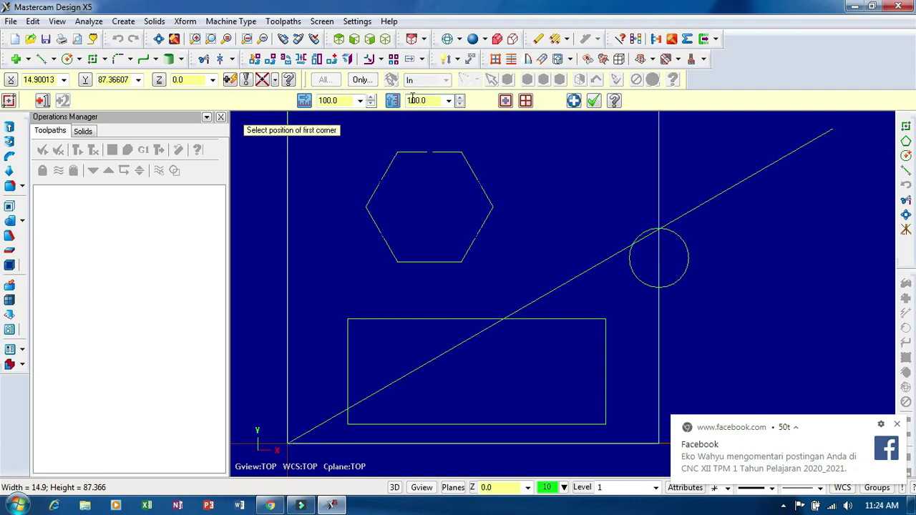
- Remove the inclined line's portion beyond the small rectangle's upper side with Divide / Delete
{"action": "scroll", "coordinate": [533, 352], "scroll_direction": "down", "scroll_amount": 3}
{"action": "scroll", "coordinate": [511, 213], "scroll_direction": "up", "scroll_amount": 3}
{"action": "scroll", "coordinate": [510, 213], "scroll_direction": "down", "scroll_amount": 1}
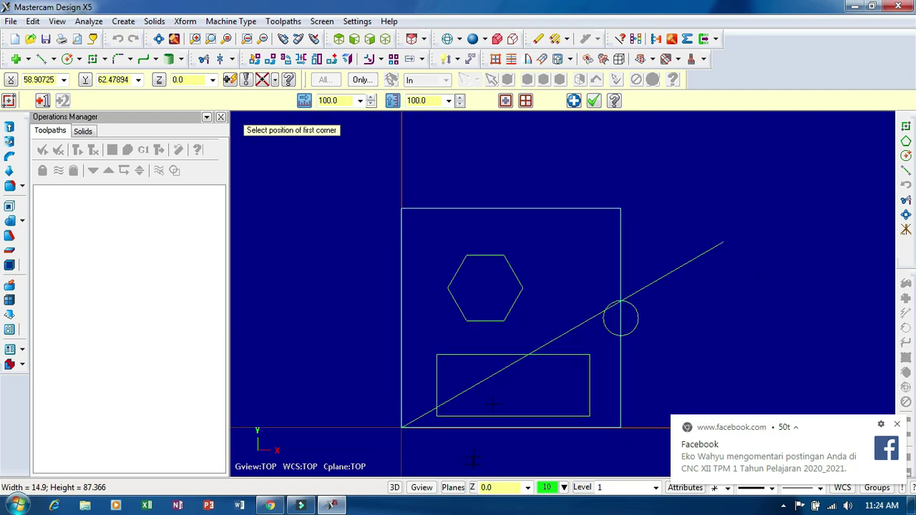
{"action": "left_click", "coordinate": [204, 59]}
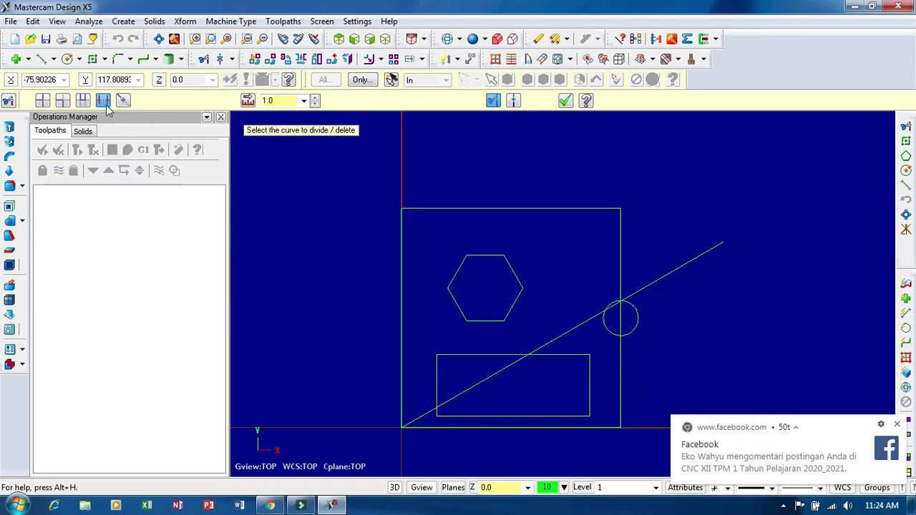
{"action": "left_click", "coordinate": [684, 267]}
{"action": "scroll", "coordinate": [570, 339], "scroll_direction": "up", "scroll_amount": 2}
{"action": "left_click", "coordinate": [576, 326]}
- Examine the square's vertical sides and the remaining geometry with the Divide / Delete preview at several zoom levels
{"action": "scroll", "coordinate": [645, 315], "scroll_direction": "down", "scroll_amount": 3}
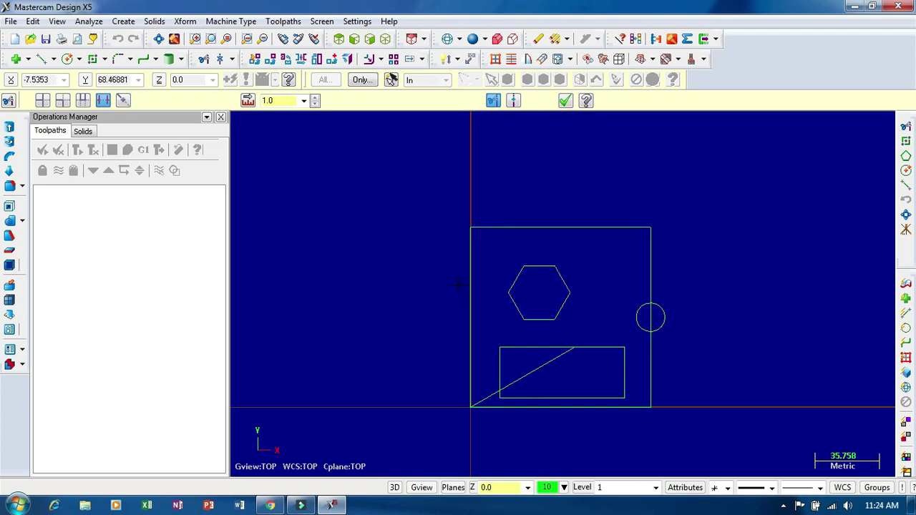
{"action": "scroll", "coordinate": [481, 313], "scroll_direction": "up", "scroll_amount": 1}
{"action": "scroll", "coordinate": [481, 313], "scroll_direction": "up", "scroll_amount": 2}
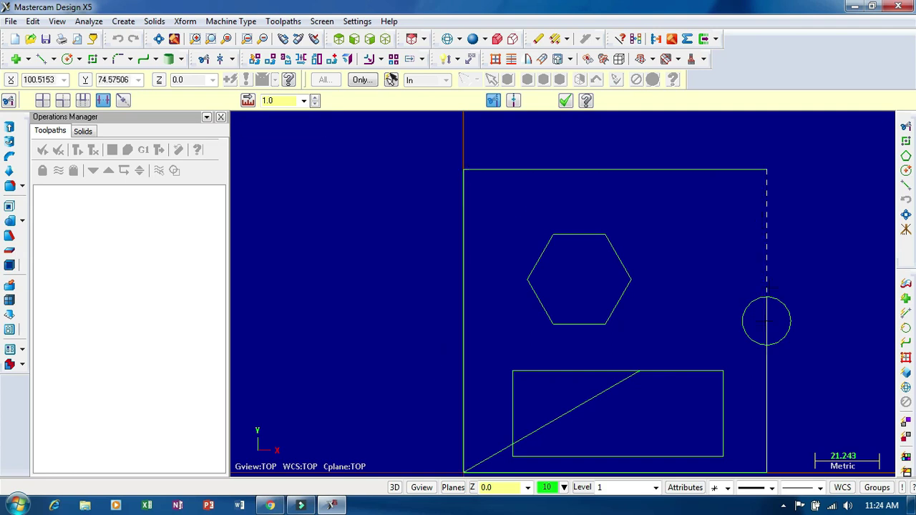
{"action": "scroll", "coordinate": [365, 245], "scroll_direction": "down", "scroll_amount": 1}
{"action": "scroll", "coordinate": [365, 244], "scroll_direction": "down", "scroll_amount": 1}
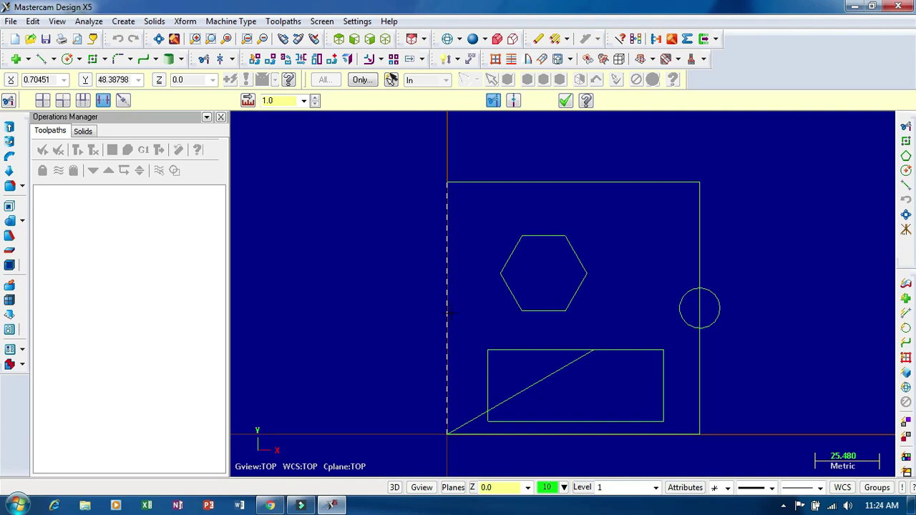
{"action": "scroll", "coordinate": [450, 309], "scroll_direction": "up", "scroll_amount": 3}
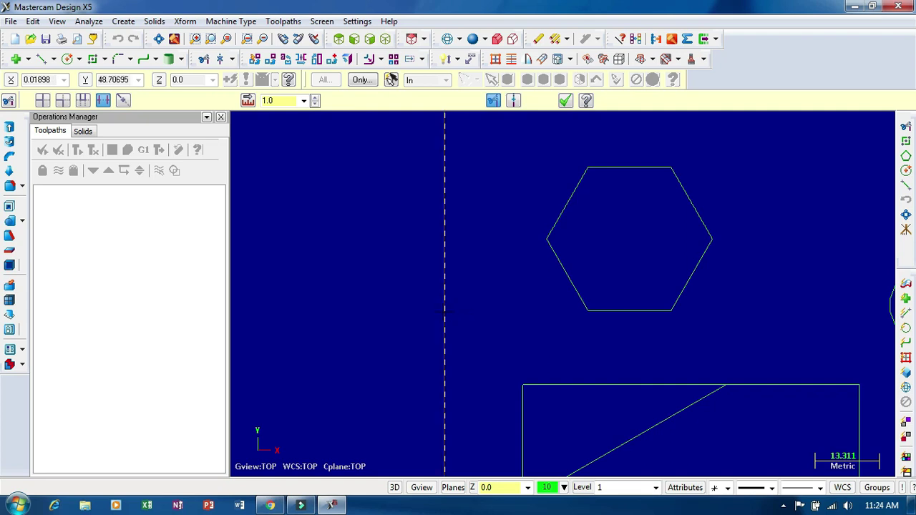
{"action": "scroll", "coordinate": [548, 378], "scroll_direction": "down", "scroll_amount": 2}
{"action": "scroll", "coordinate": [574, 387], "scroll_direction": "down", "scroll_amount": 1}
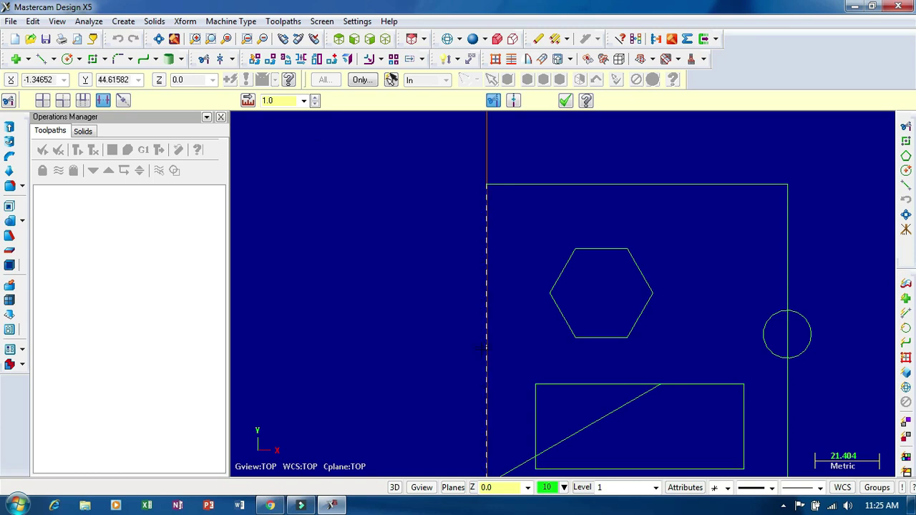
{"action": "scroll", "coordinate": [484, 299], "scroll_direction": "down", "scroll_amount": 1}
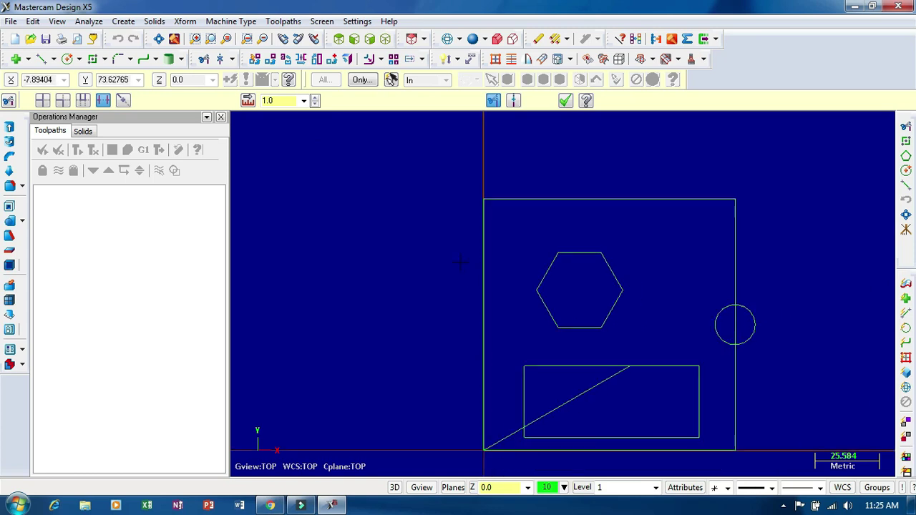
{"action": "scroll", "coordinate": [461, 262], "scroll_direction": "down", "scroll_amount": 2}
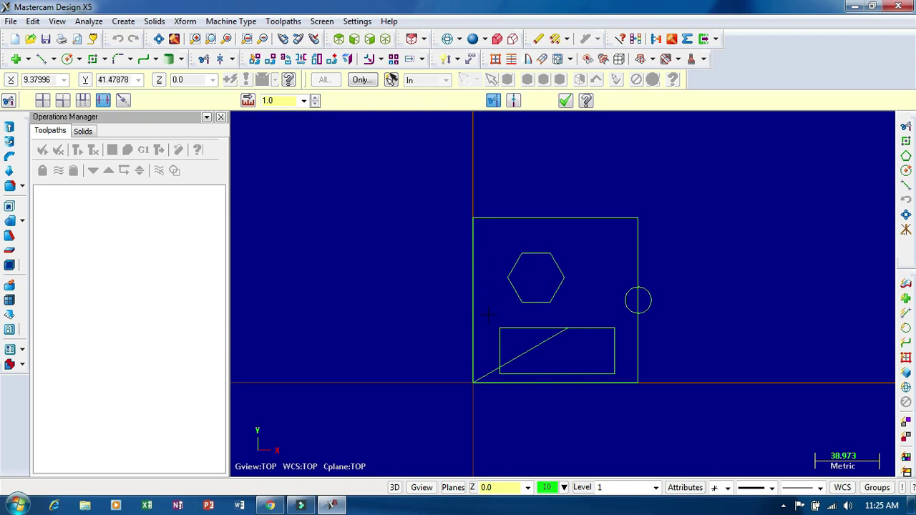
- Remove the square's upper side, its right side outside the circle, and the circle's upper-right arc and upper inner line segment with Divide / Delete
{"action": "scroll", "coordinate": [484, 365], "scroll_direction": "up", "scroll_amount": 3}
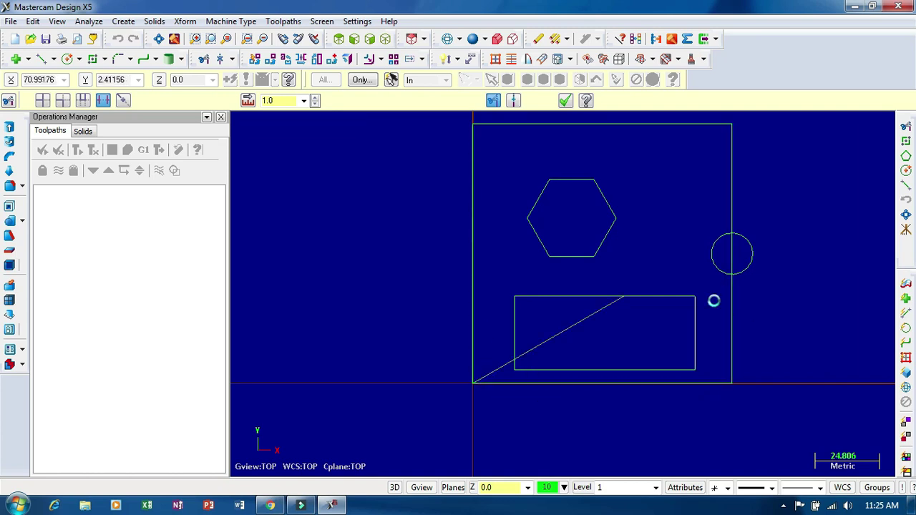
{"action": "left_click", "coordinate": [665, 124]}
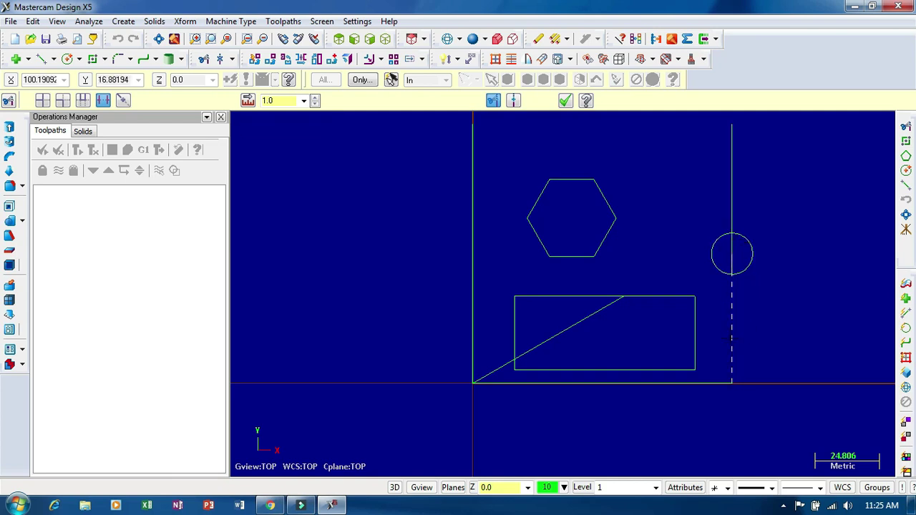
{"action": "left_click", "coordinate": [732, 329]}
{"action": "left_click", "coordinate": [731, 194]}
{"action": "left_click", "coordinate": [751, 260]}
{"action": "left_click", "coordinate": [732, 260]}
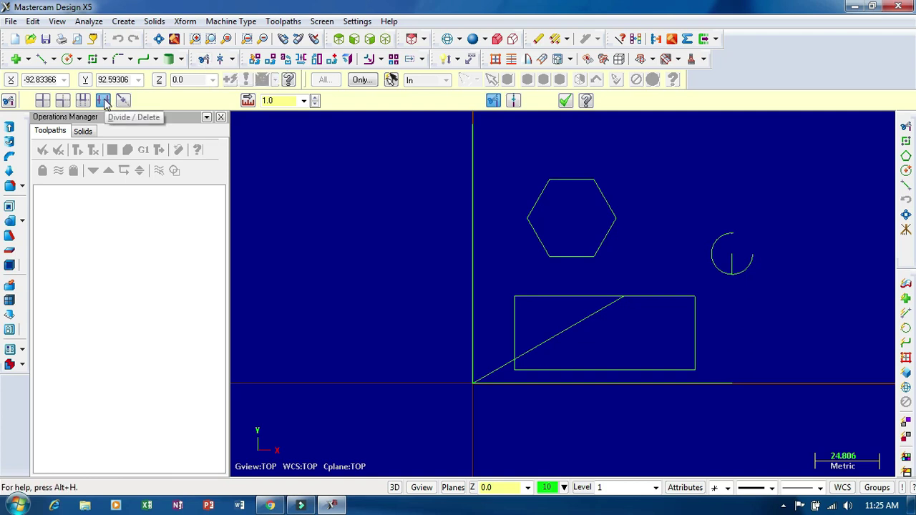
- Fillet the small rectangle's upper-left corner with a 10 mm radius using Fillet Entities
{"action": "scroll", "coordinate": [429, 358], "scroll_direction": "down", "scroll_amount": 1}
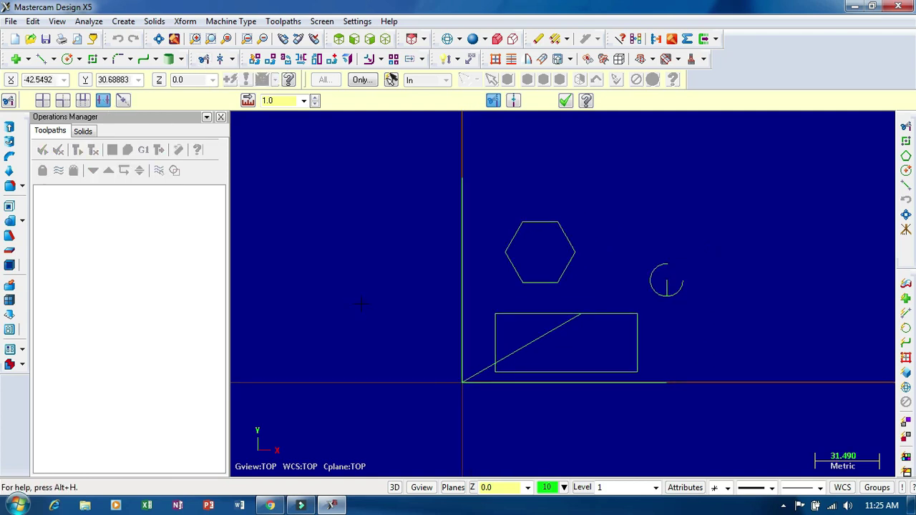
{"action": "left_click", "coordinate": [105, 59]}
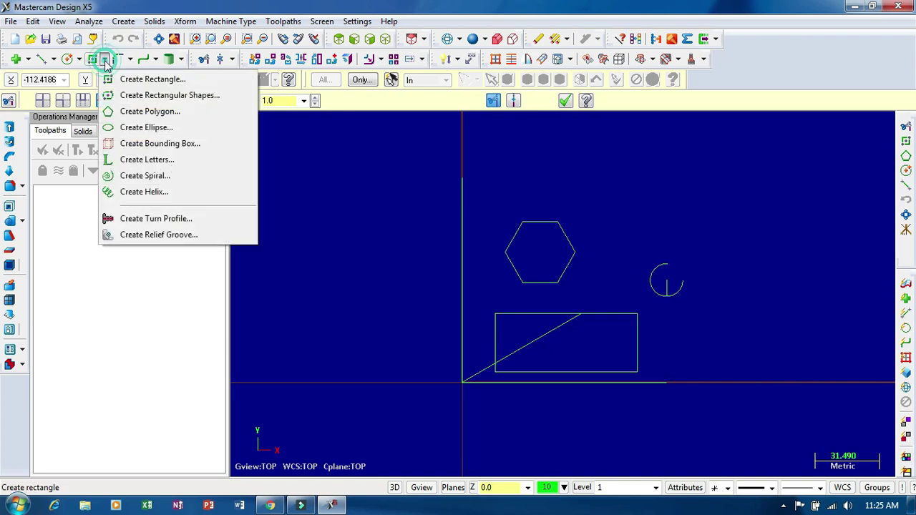
{"action": "left_click", "coordinate": [130, 60]}
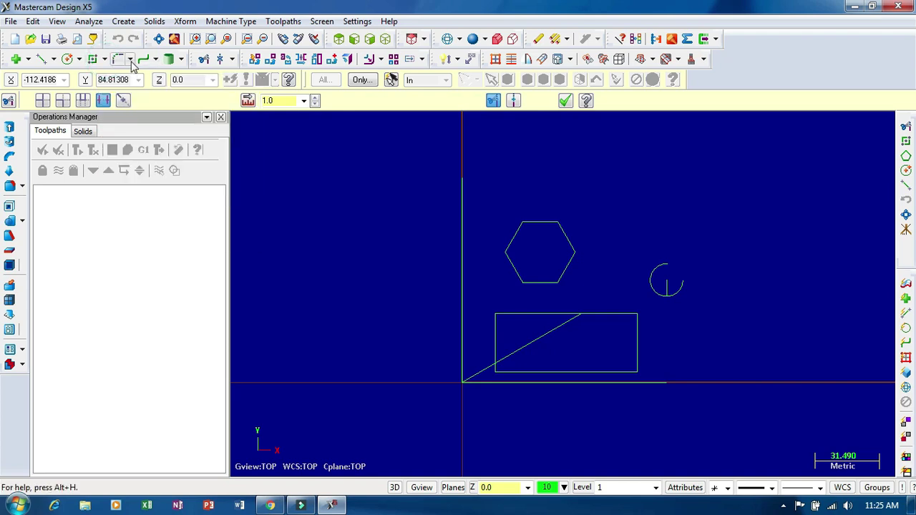
{"action": "left_click", "coordinate": [130, 60]}
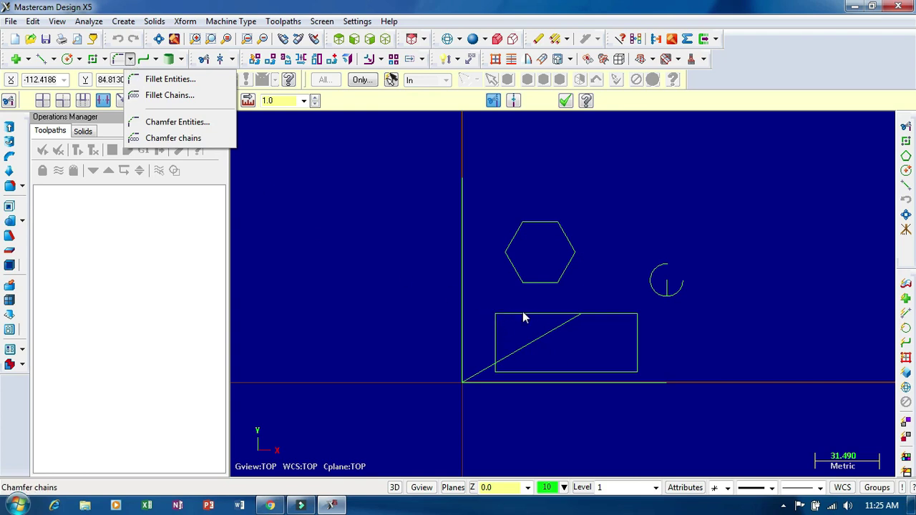
{"action": "left_click", "coordinate": [166, 79]}
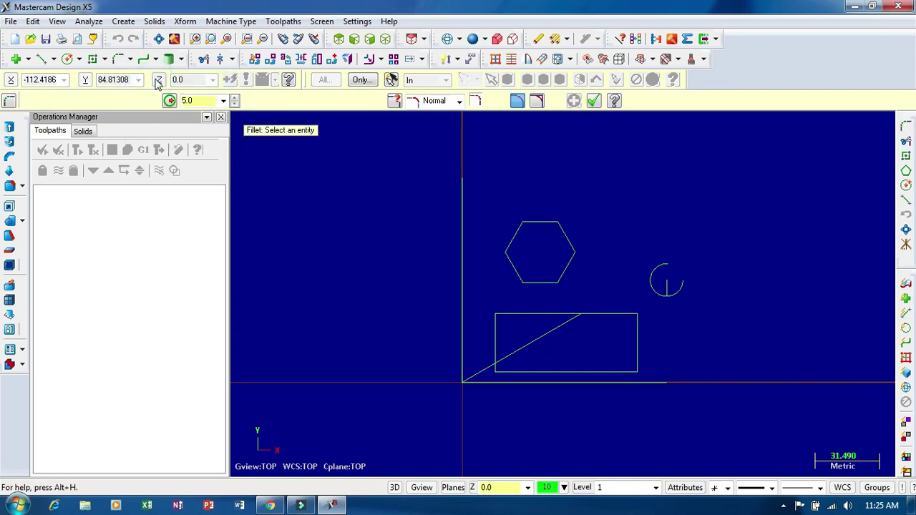
{"action": "left_click", "coordinate": [496, 331]}
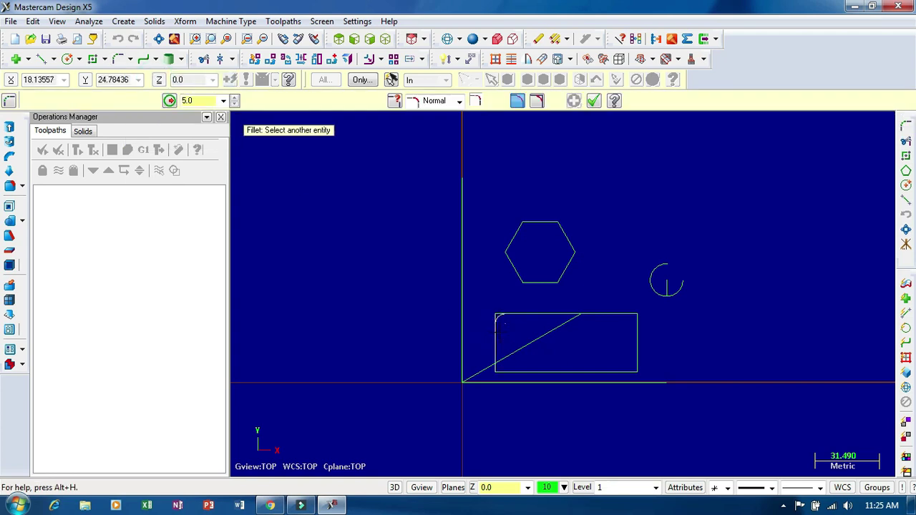
{"action": "left_click", "coordinate": [518, 314]}
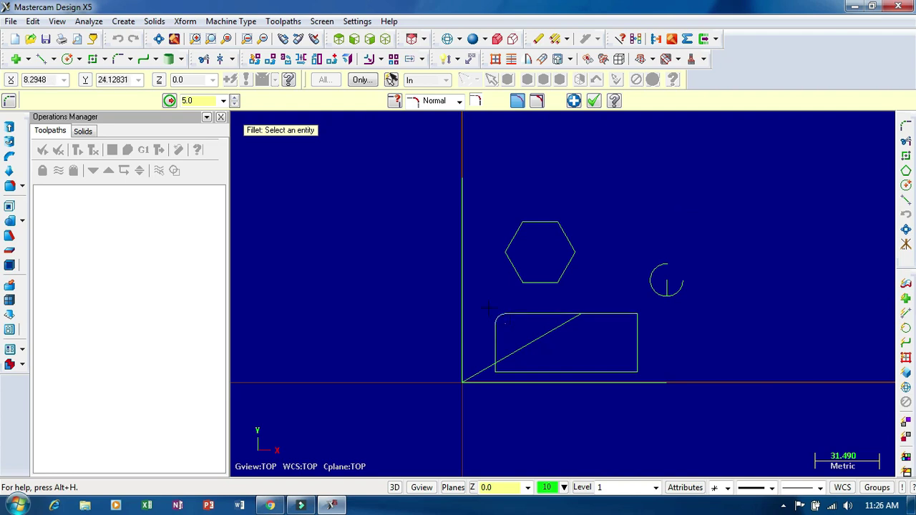
{"action": "left_click", "coordinate": [187, 100]}
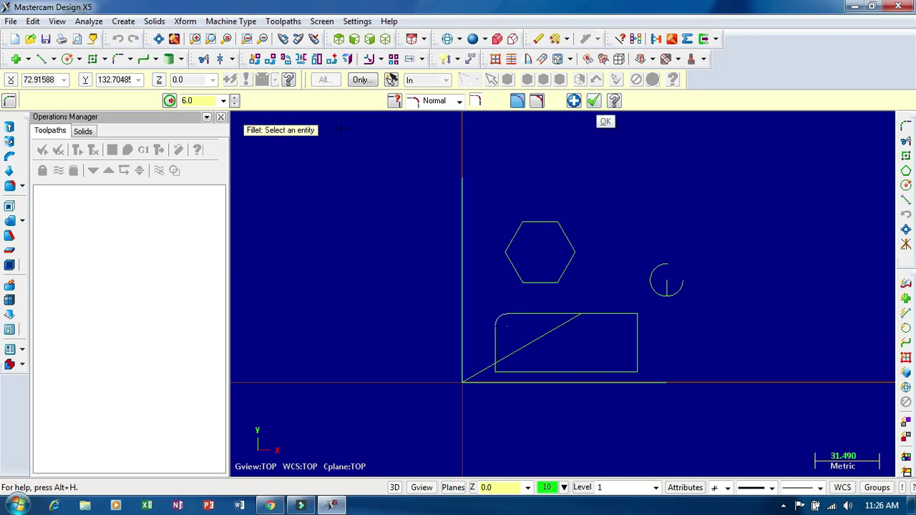
{"action": "double_click", "coordinate": [204, 100]}
{"action": "type", "text": "10"}
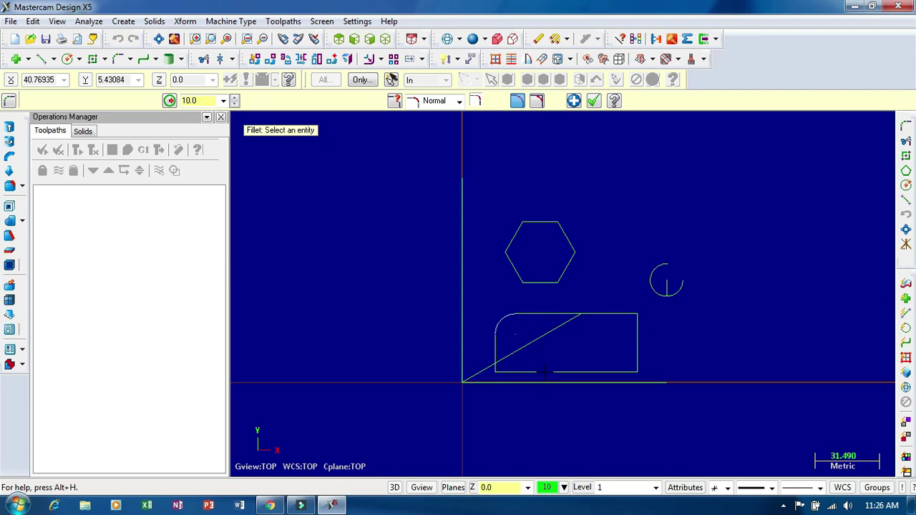
- Fillet the small rectangle's other three corners with the same 10 mm radius
{"action": "left_click", "coordinate": [609, 314]}
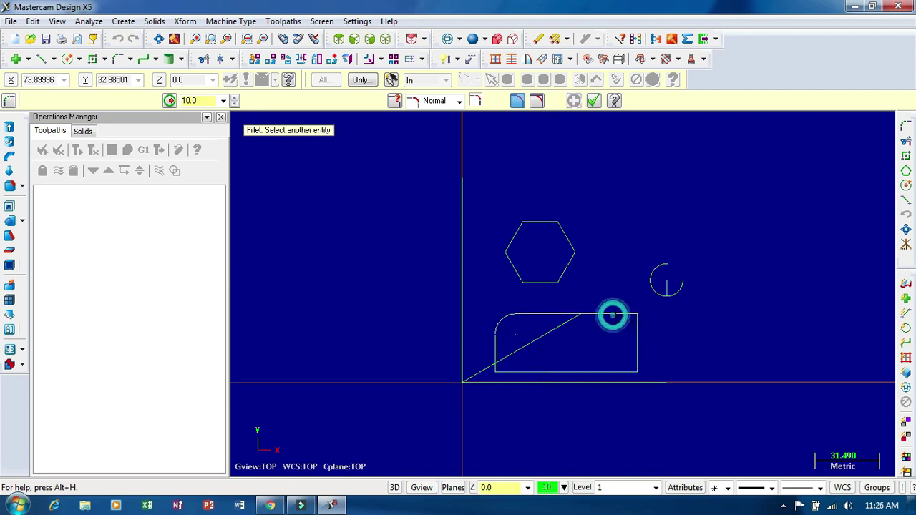
{"action": "left_click", "coordinate": [637, 339]}
{"action": "left_click", "coordinate": [637, 353]}
{"action": "left_click", "coordinate": [613, 372]}
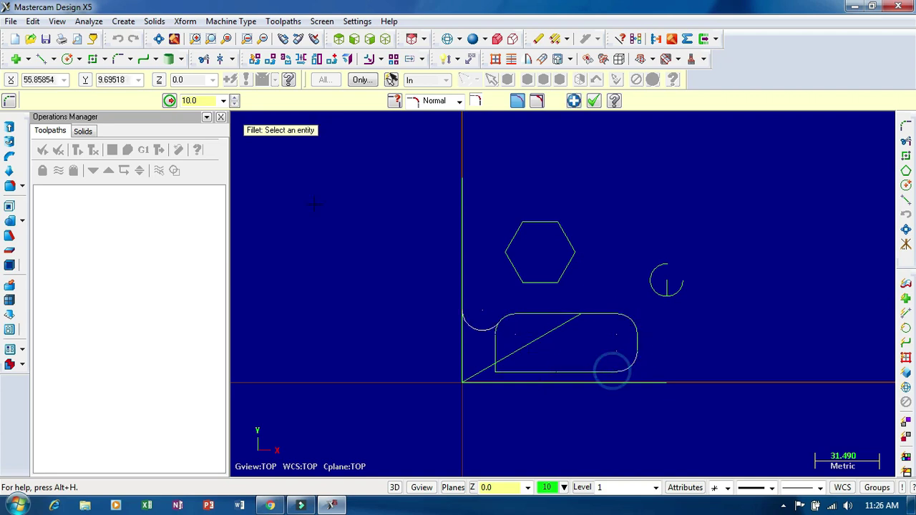
{"action": "left_click", "coordinate": [528, 373]}
{"action": "left_click", "coordinate": [494, 354]}
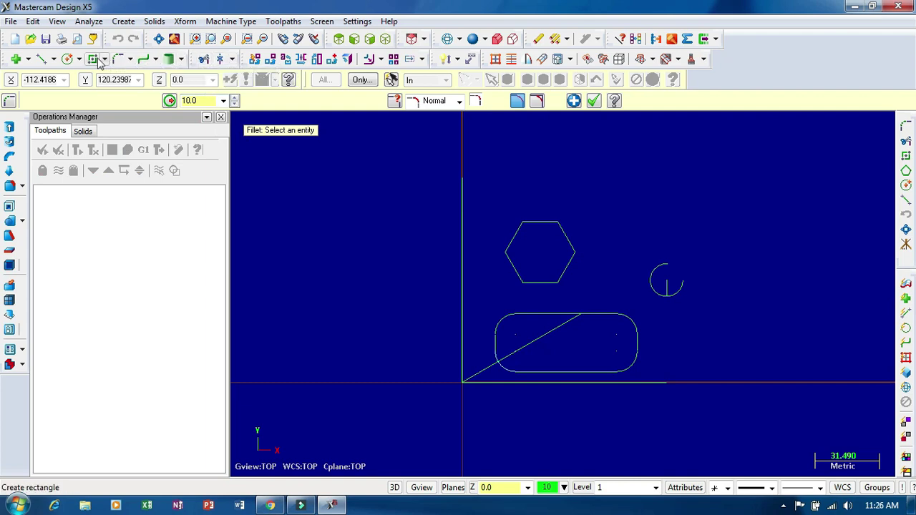
{"action": "left_click", "coordinate": [55, 59]}
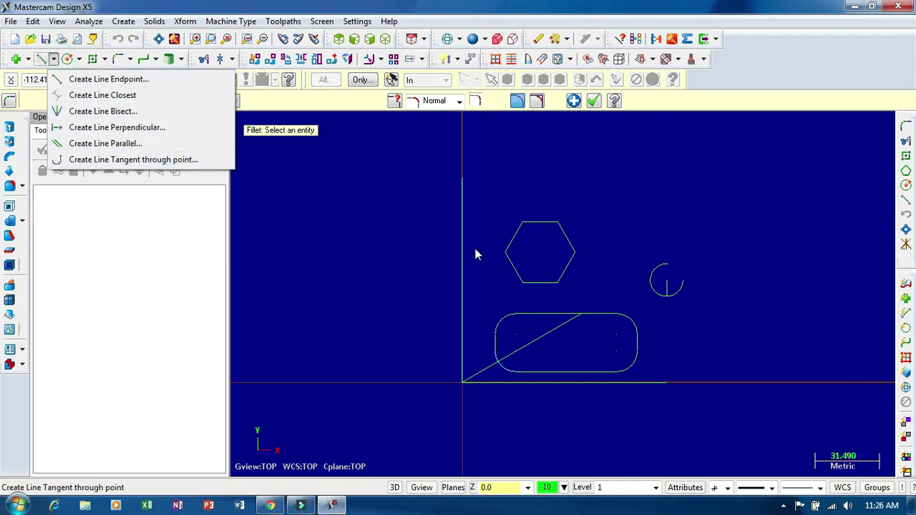
{"action": "left_click", "coordinate": [105, 62]}
{"action": "left_click", "coordinate": [104, 61]}
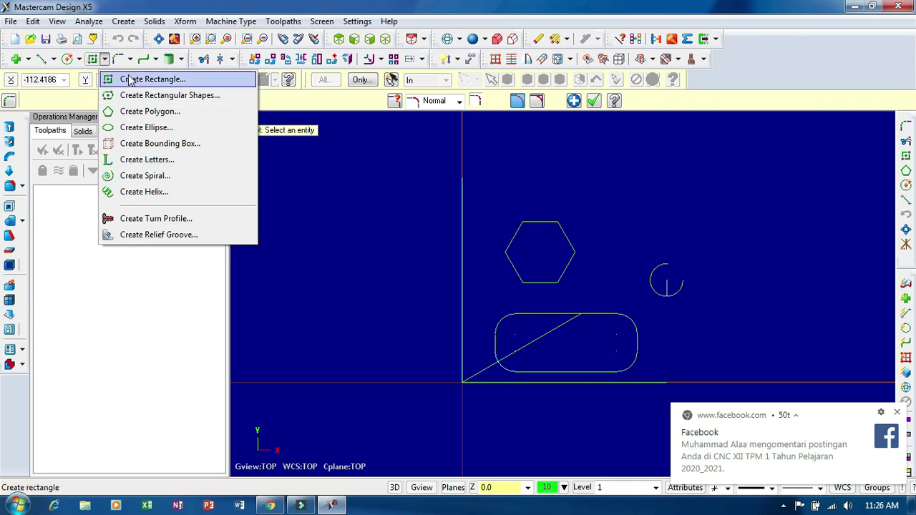
{"action": "left_click", "coordinate": [129, 62]}
{"action": "left_click", "coordinate": [130, 60]}
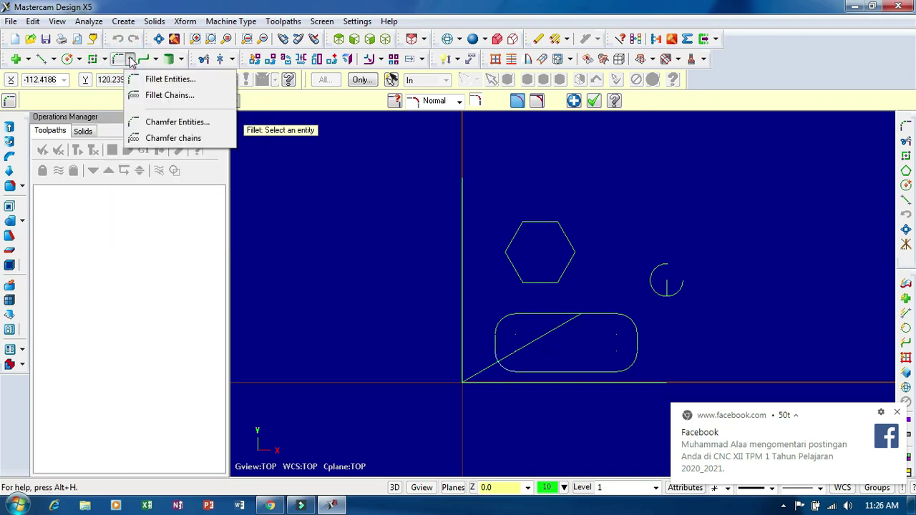
{"action": "left_click", "coordinate": [130, 58]}
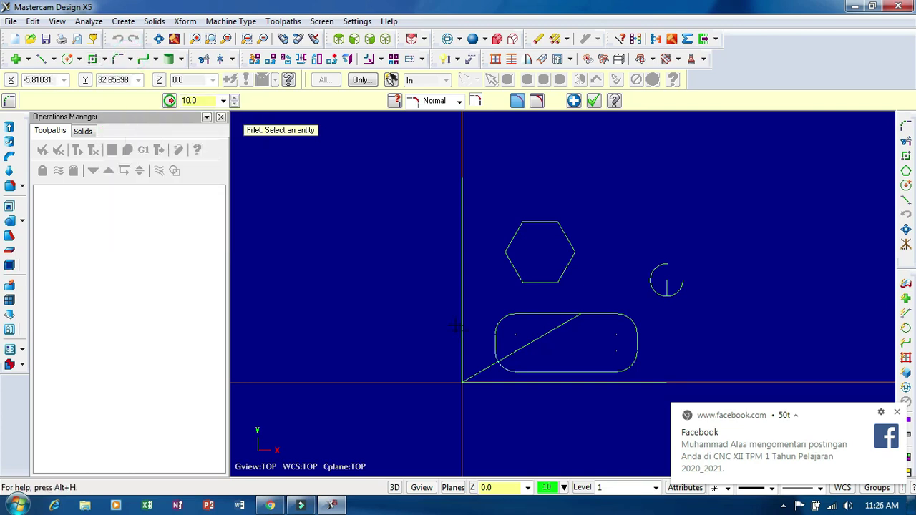